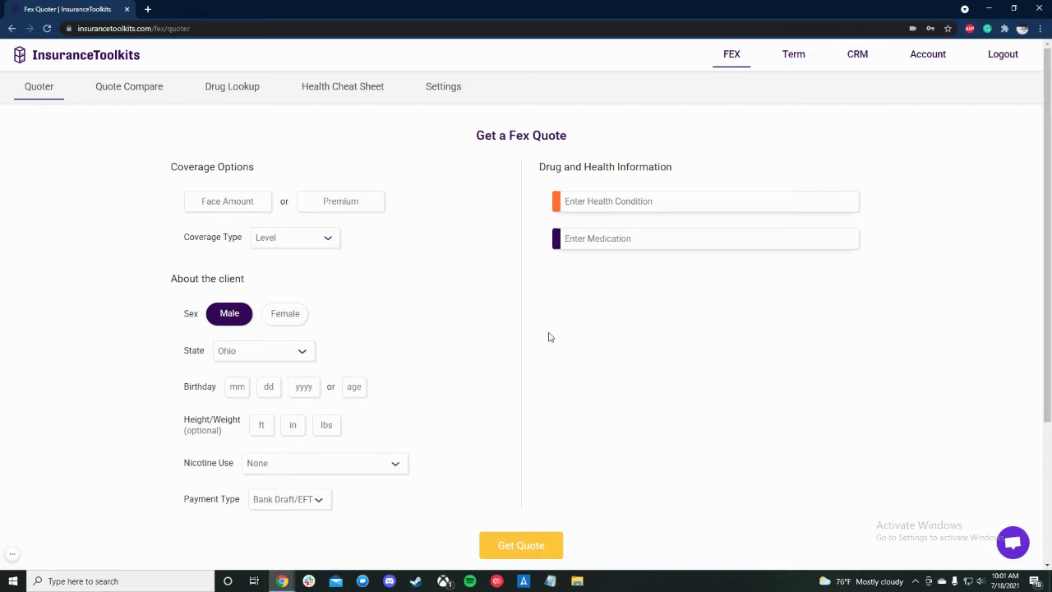
Step: Request a final expense quote with a face amount of 10,000 and a client age of 55
click(207, 192)
text(100000)
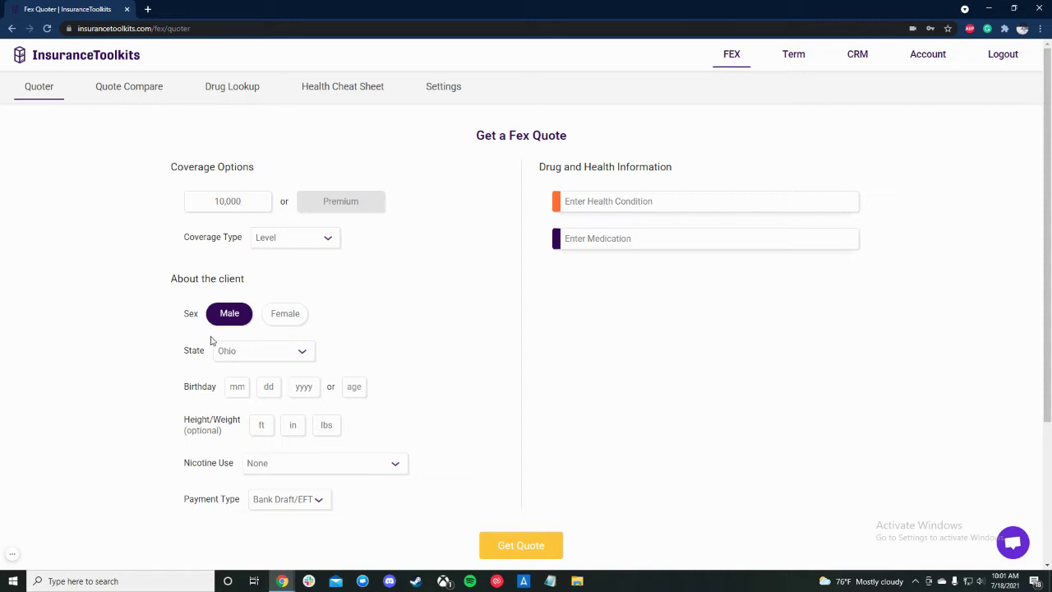
click(353, 385)
text(55)
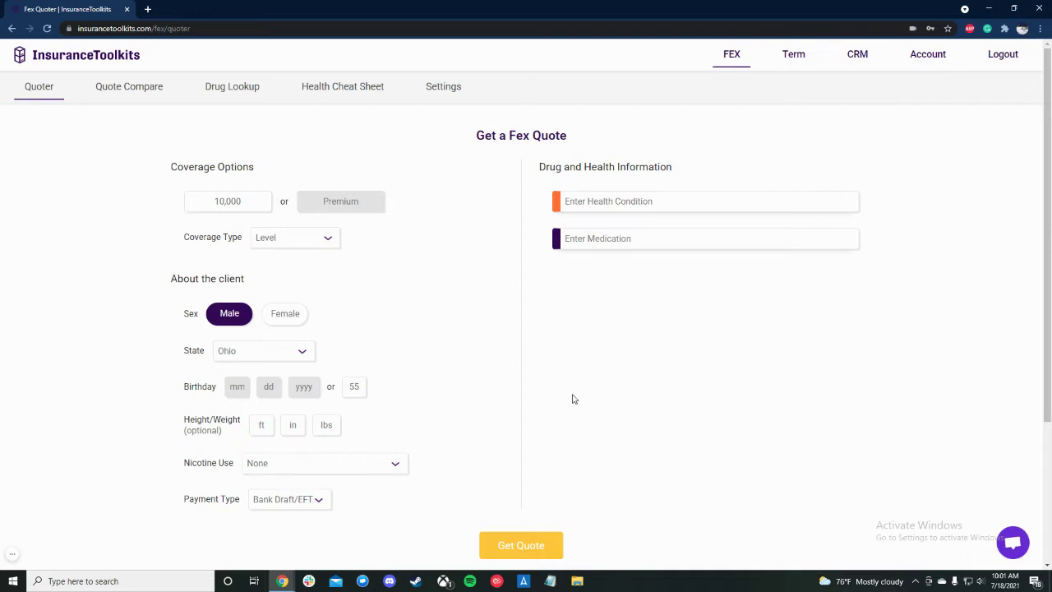
click(544, 539)
Step: Review the quoted companies with their monthly premiums and coverage types
scroll(1033, 341, down, 2)
scroll(1033, 342, down, 5)
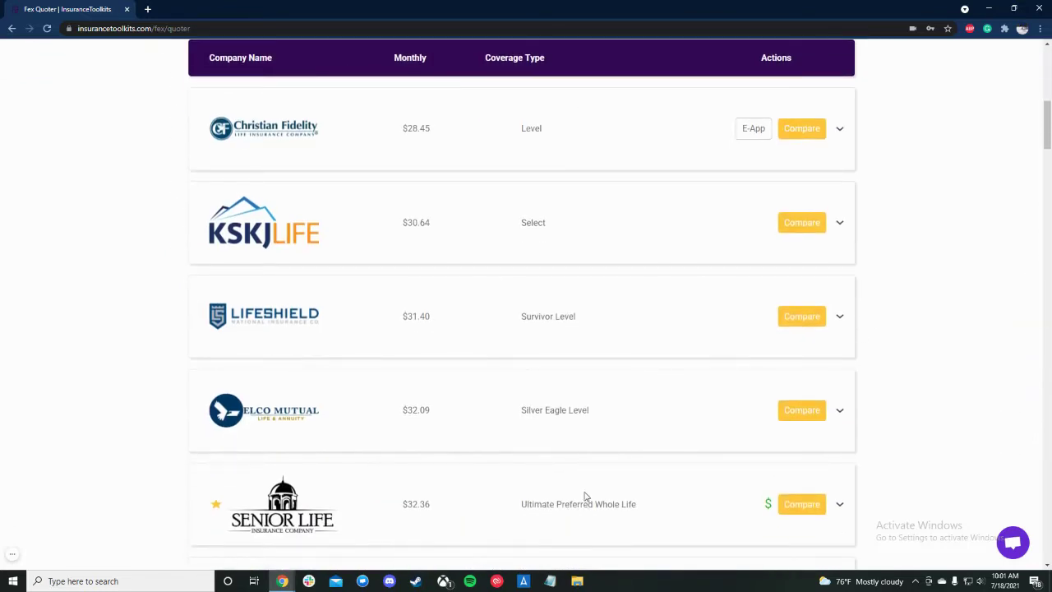
scroll(429, 155, down, 2)
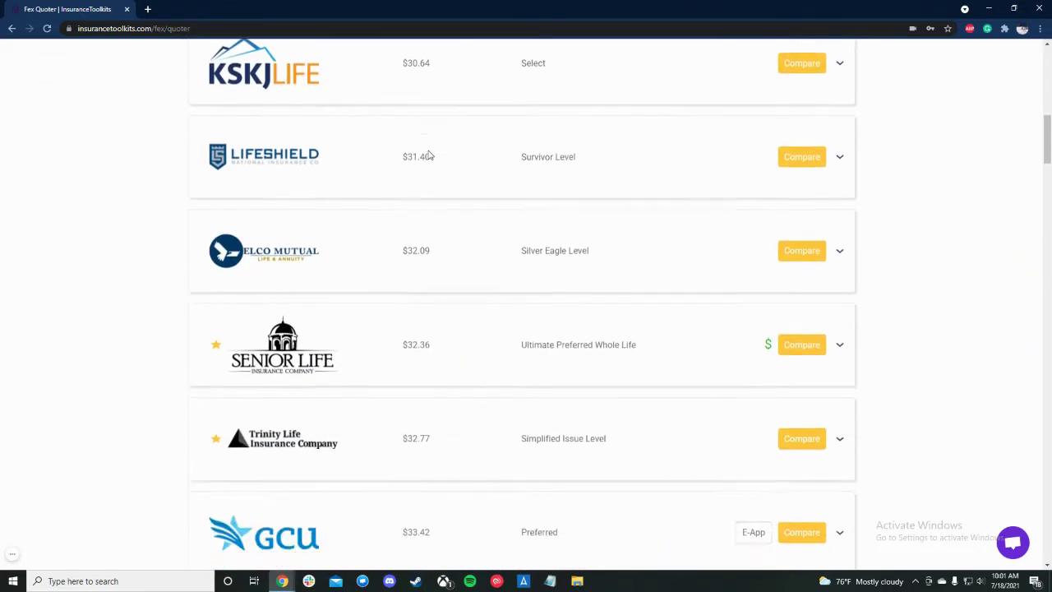
scroll(429, 155, down, 7)
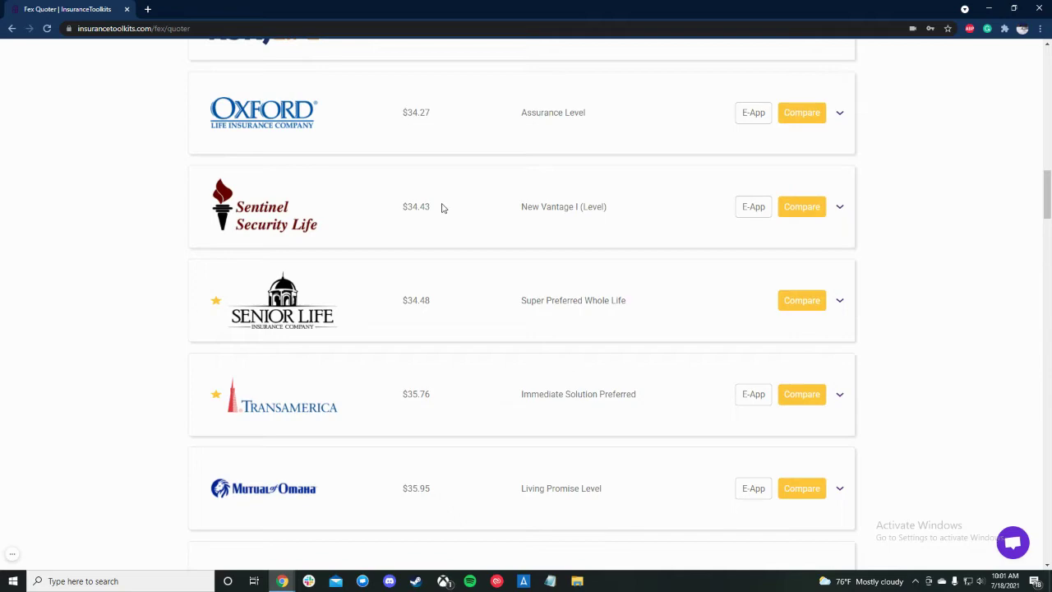
scroll(436, 217, up, 15)
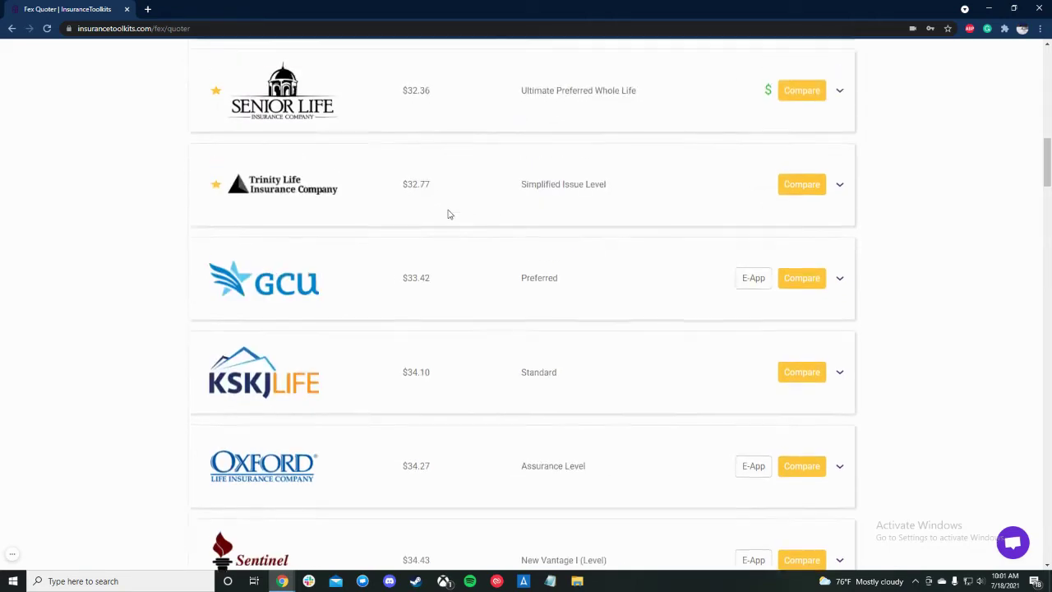
scroll(308, 327, down, 6)
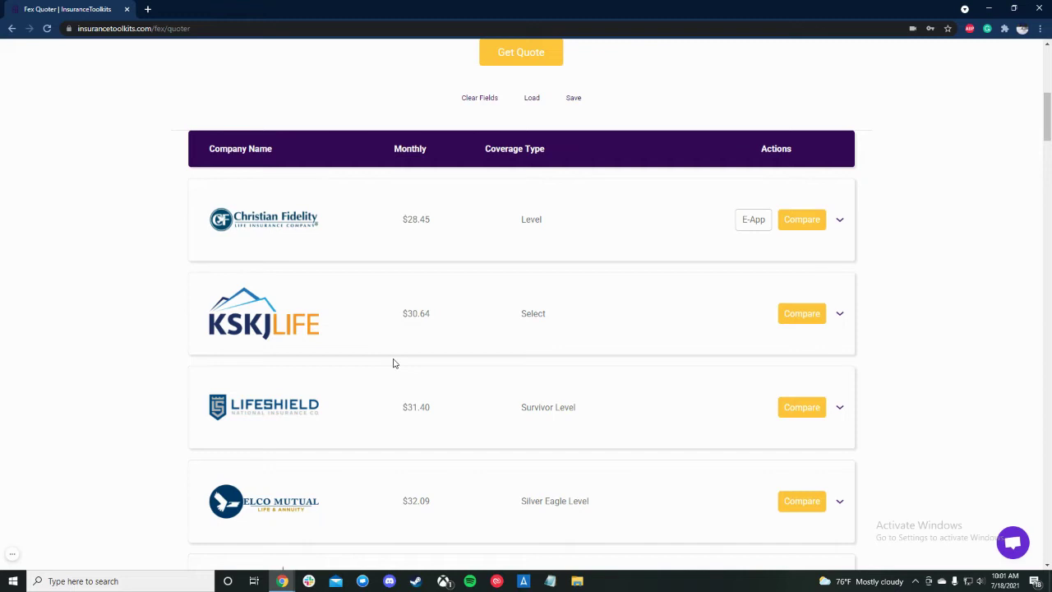
Step: Clear the face amount in the coverage options
scroll(393, 363, up, 6)
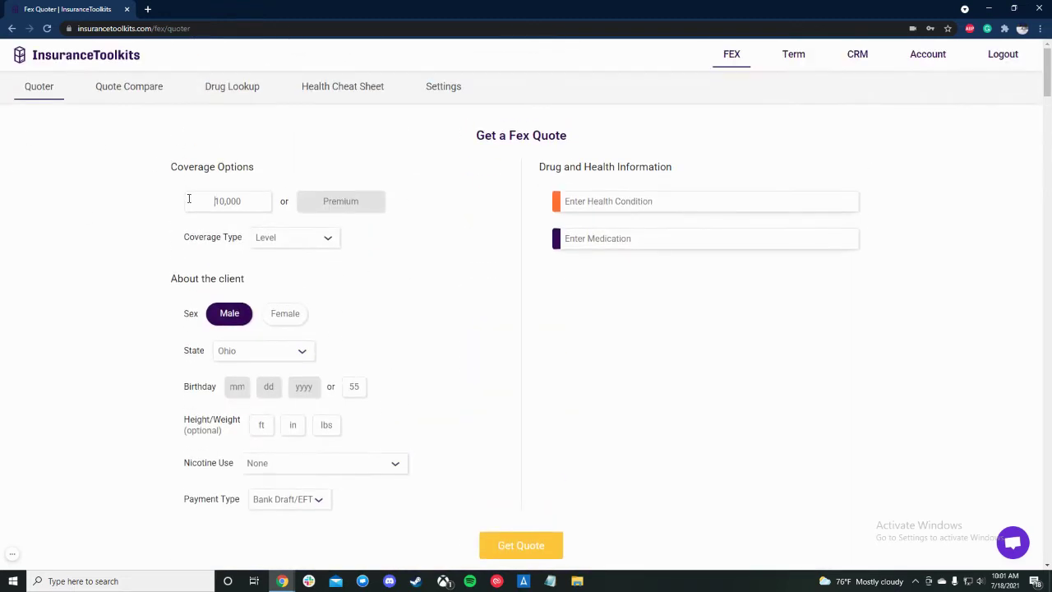
double_click(188, 198)
key(BackSpace)
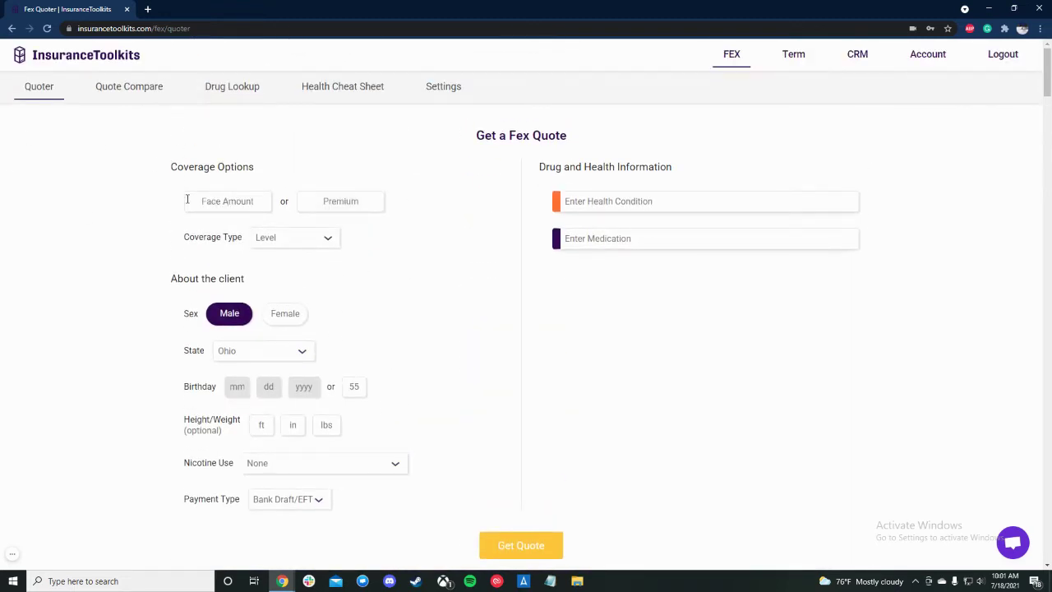
Step: Add Past Cancer (excluding basal cell) as a health condition and set its type to Other
click(603, 200)
text(past c)
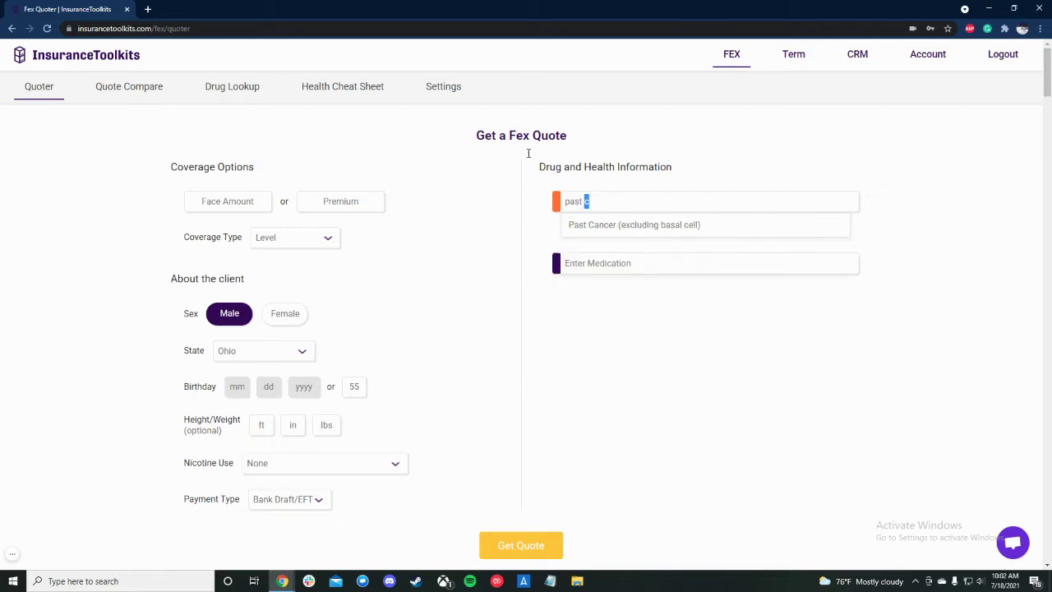
drag(528, 153, 406, 105)
text(cancer)
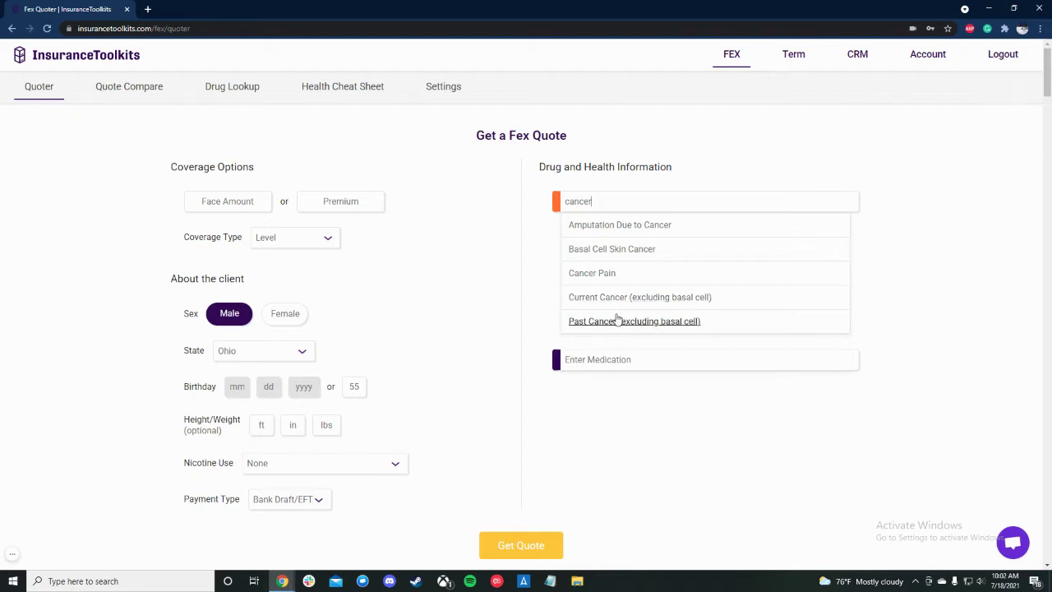
click(618, 321)
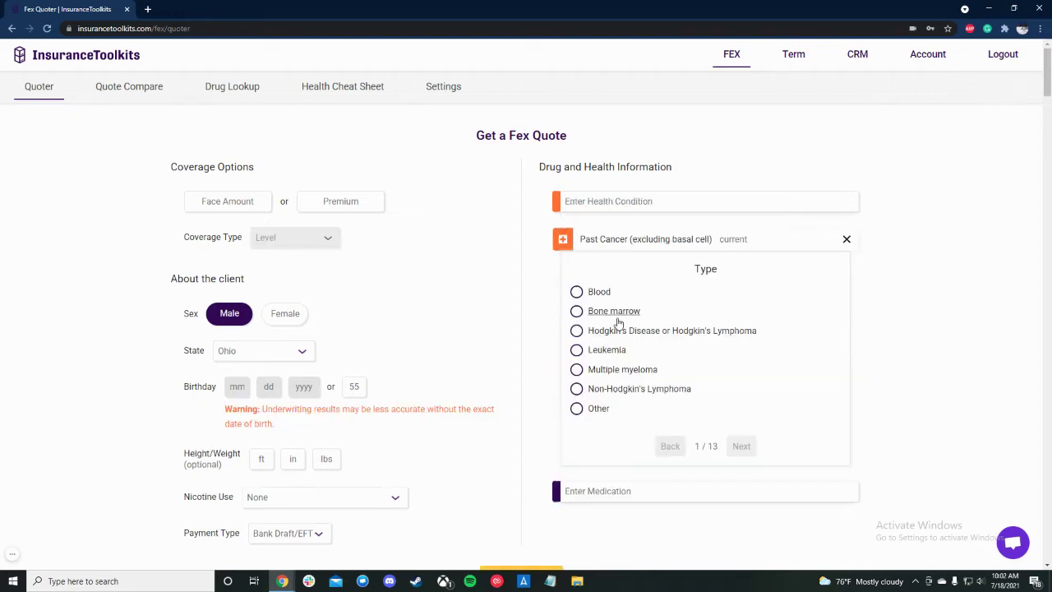
click(598, 408)
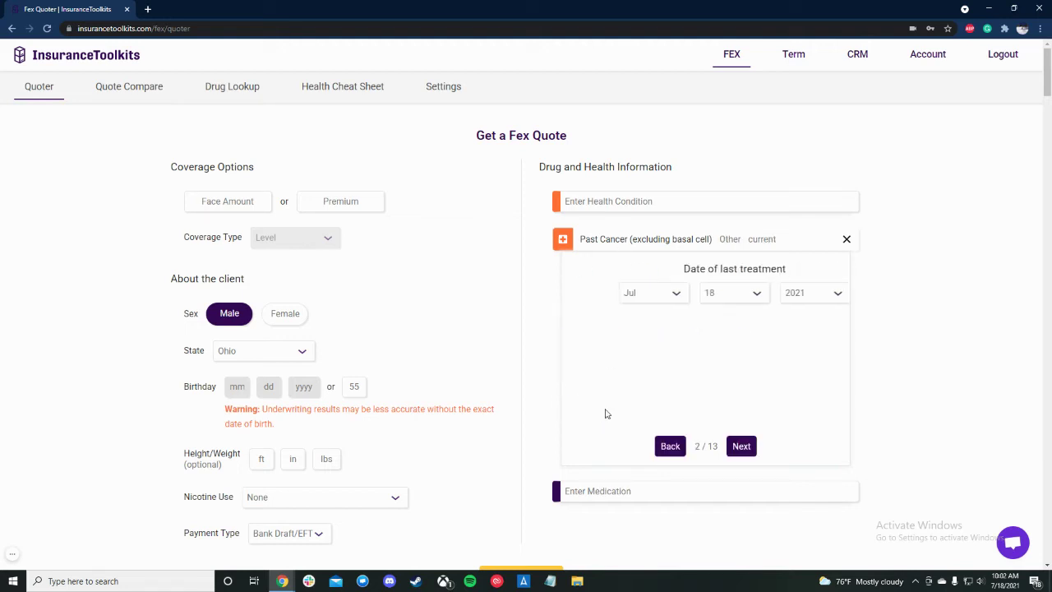
Step: Set the year of both the last cancer treatment and the diagnosis to 2016, keeping July 18
click(801, 297)
click(782, 363)
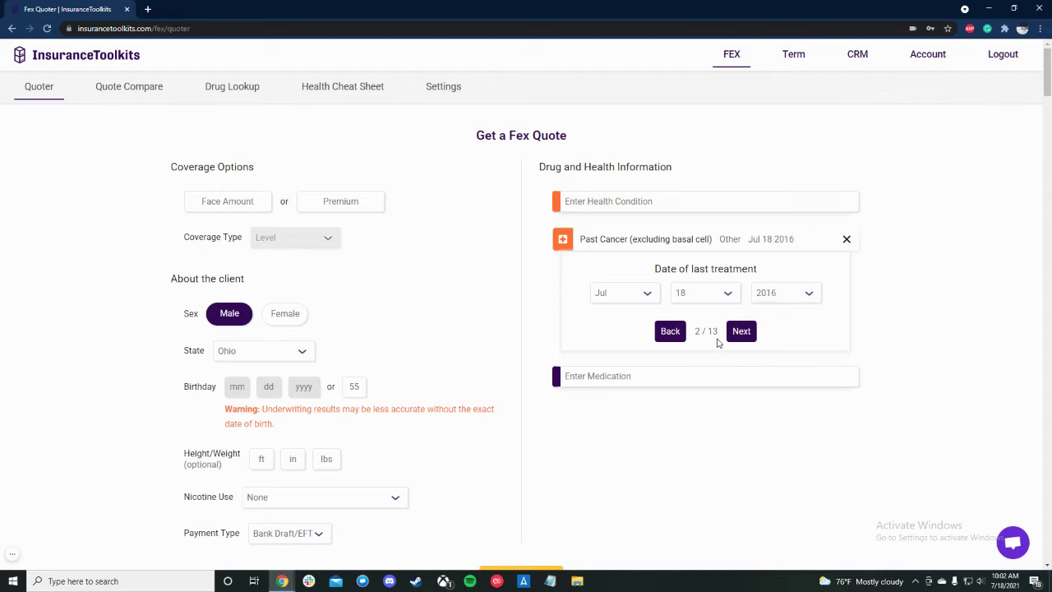
click(738, 333)
click(772, 294)
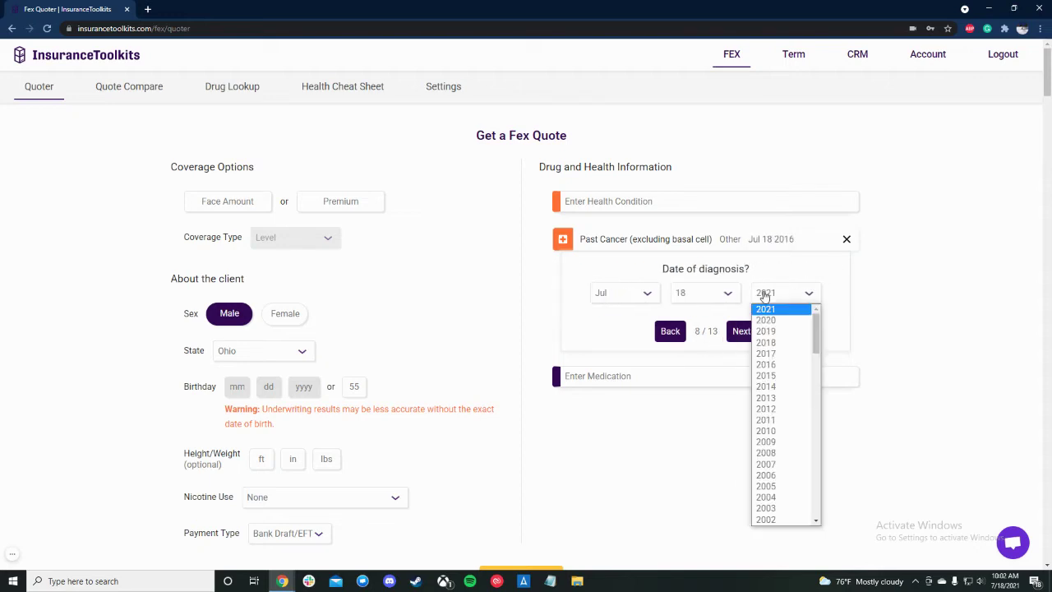
click(771, 366)
click(741, 332)
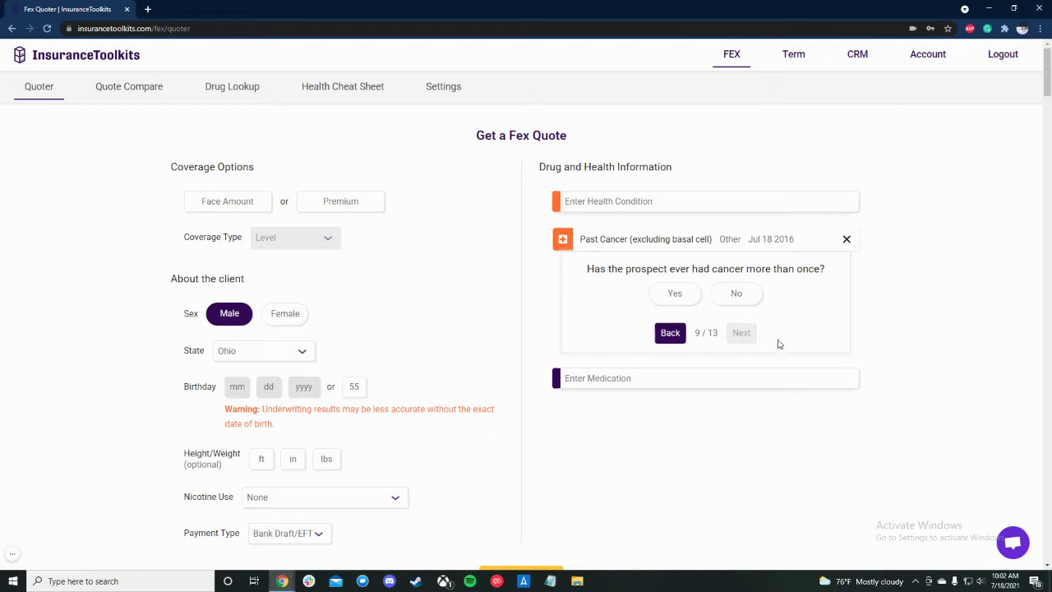
Step: Answer No to the remaining past cancer questions and remove the Past Cancer condition from the health information
click(726, 305)
click(727, 303)
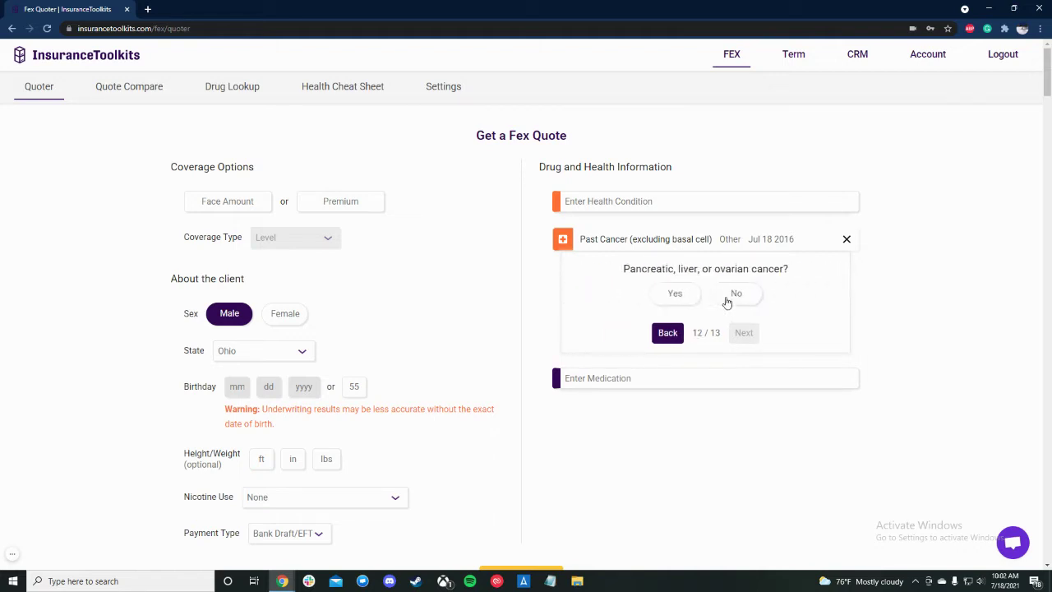
click(727, 303)
click(737, 315)
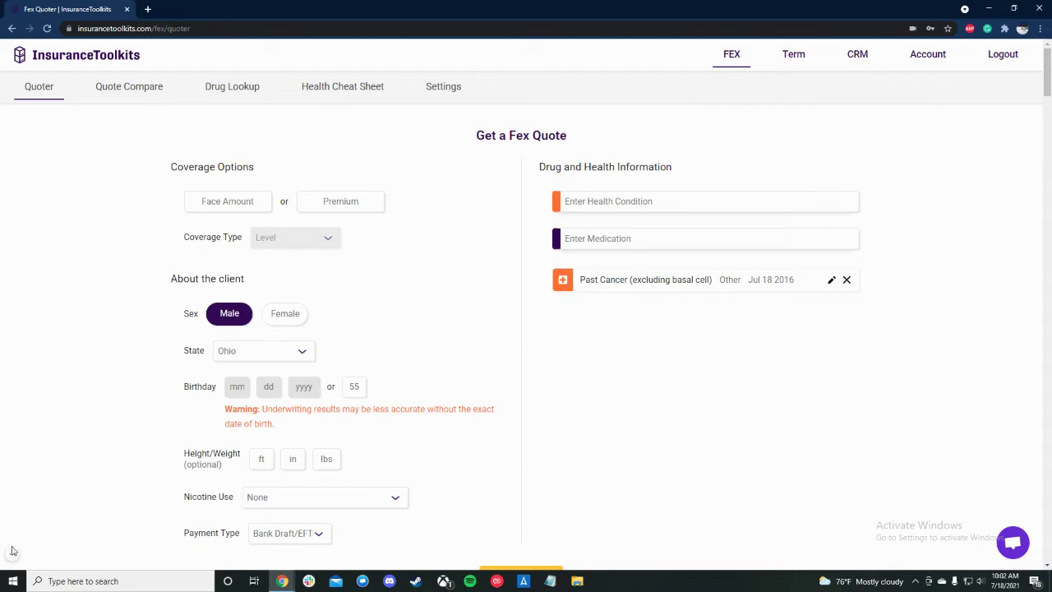
mouse_move(15, 553)
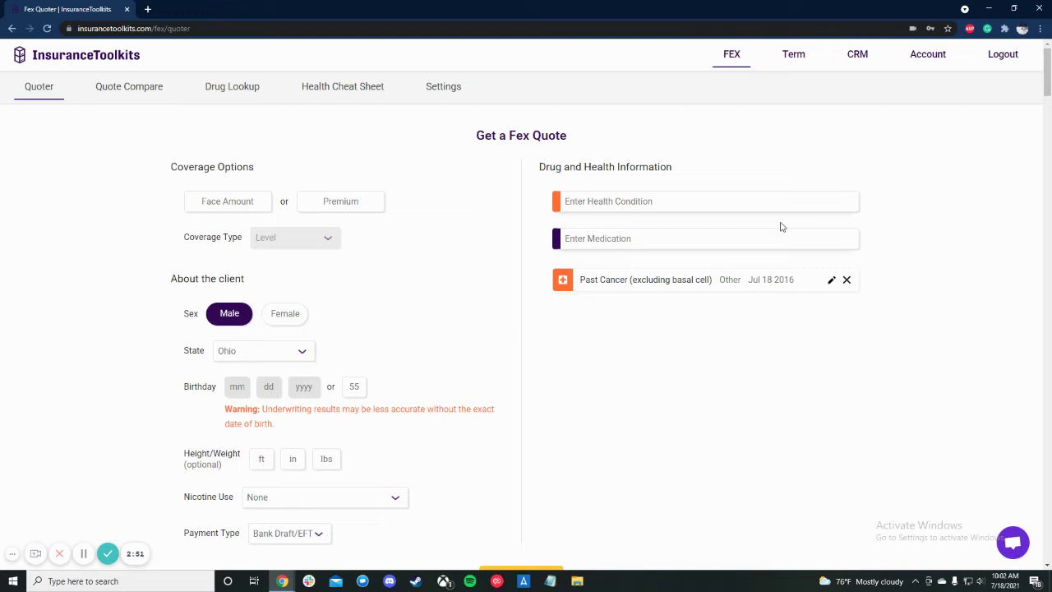
click(846, 280)
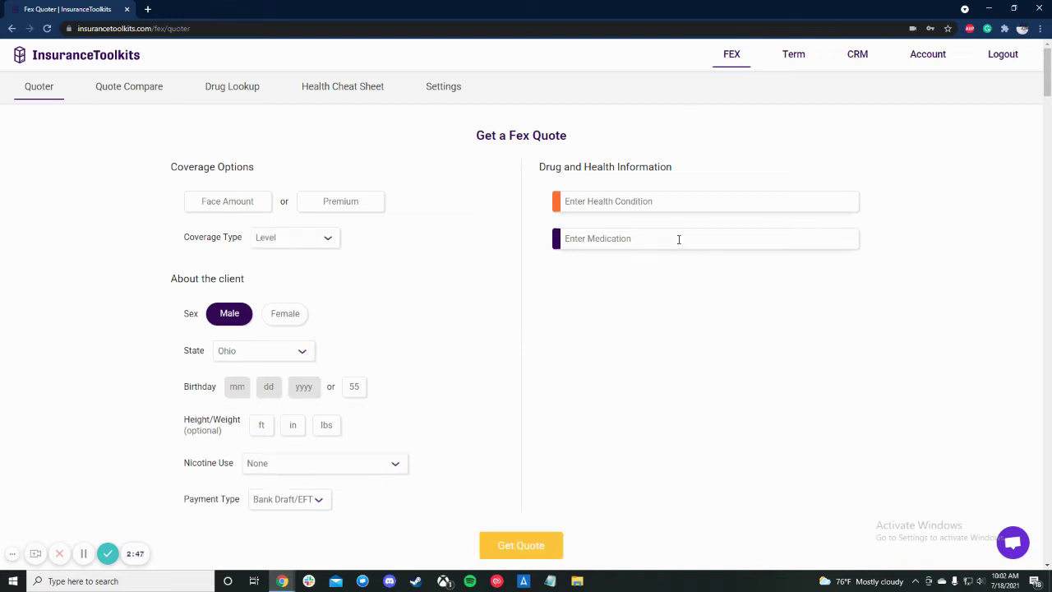
Step: Add the medication Balversa for Past Cancer of type Other, accepting the default fill dates as currently taking
text(balv)
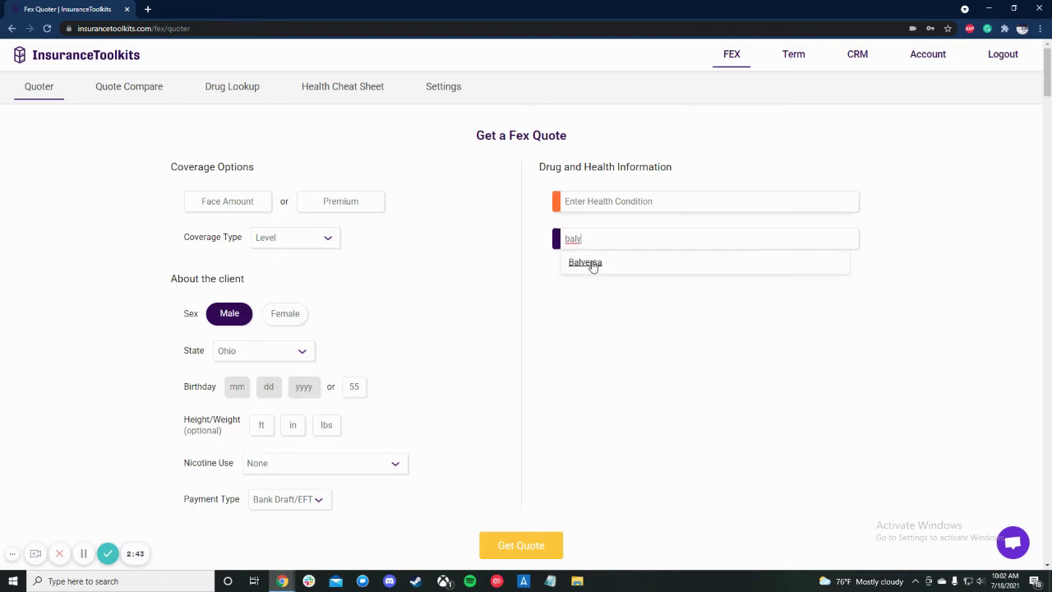
click(585, 263)
click(623, 347)
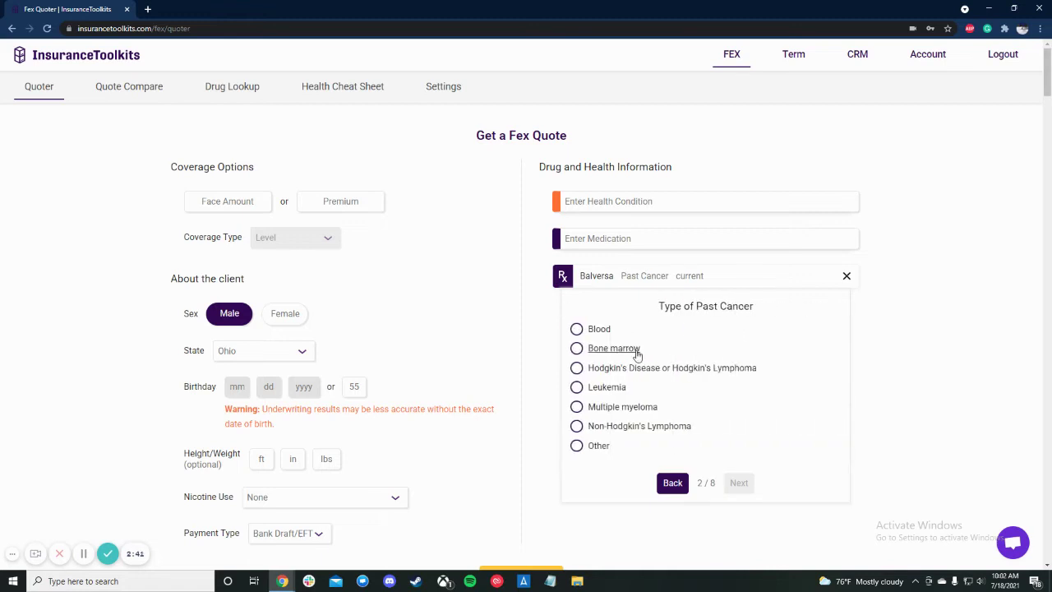
click(599, 447)
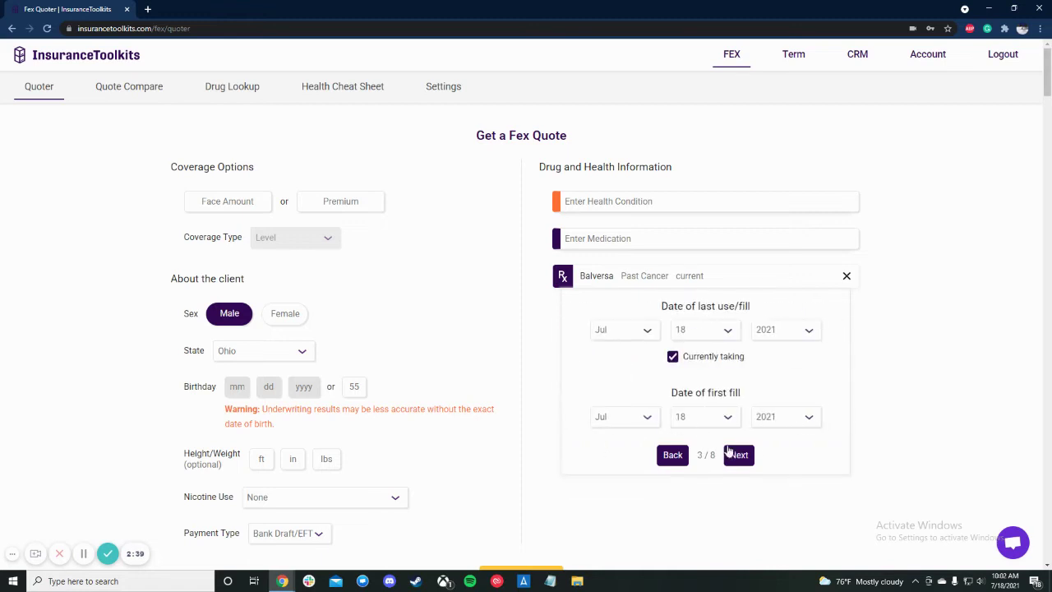
click(739, 454)
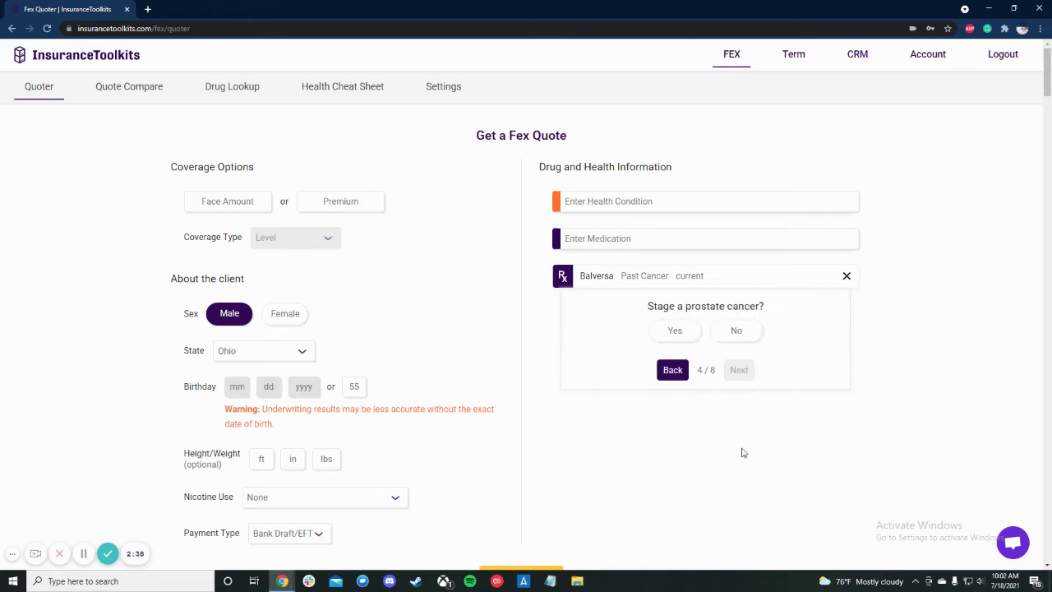
Step: Answer No to all remaining Balversa cancer questions and remove the Balversa entry
click(737, 330)
click(737, 331)
click(738, 330)
click(740, 331)
click(738, 331)
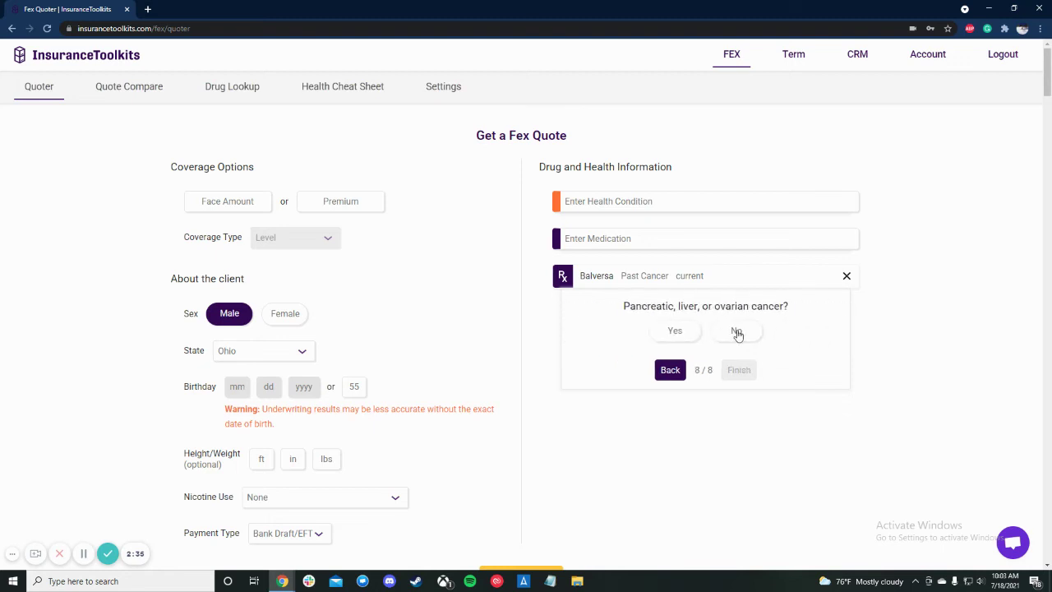
click(737, 331)
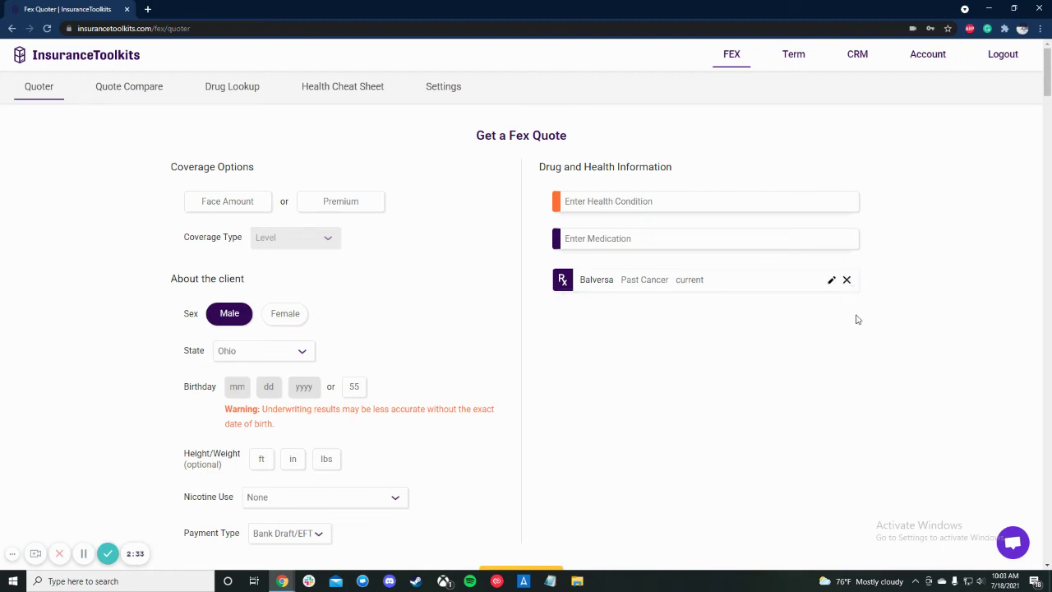
click(846, 279)
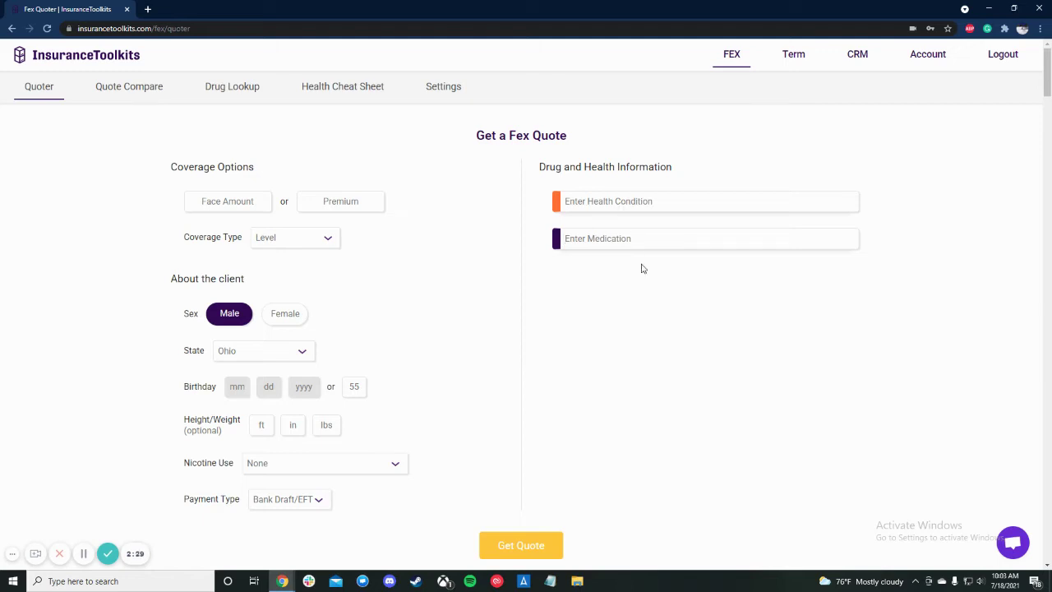
Step: Add Spironolactone as a current medication for High Blood Pressure (Controlled) with the default fill dates, and request the quote
text(spirono)
click(617, 261)
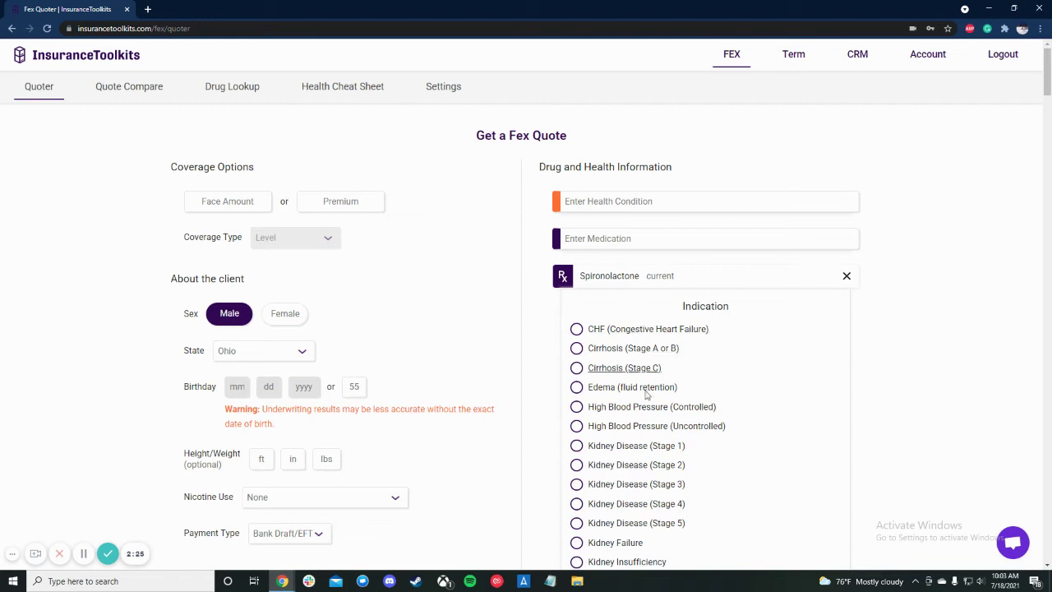
scroll(646, 394, down, 1)
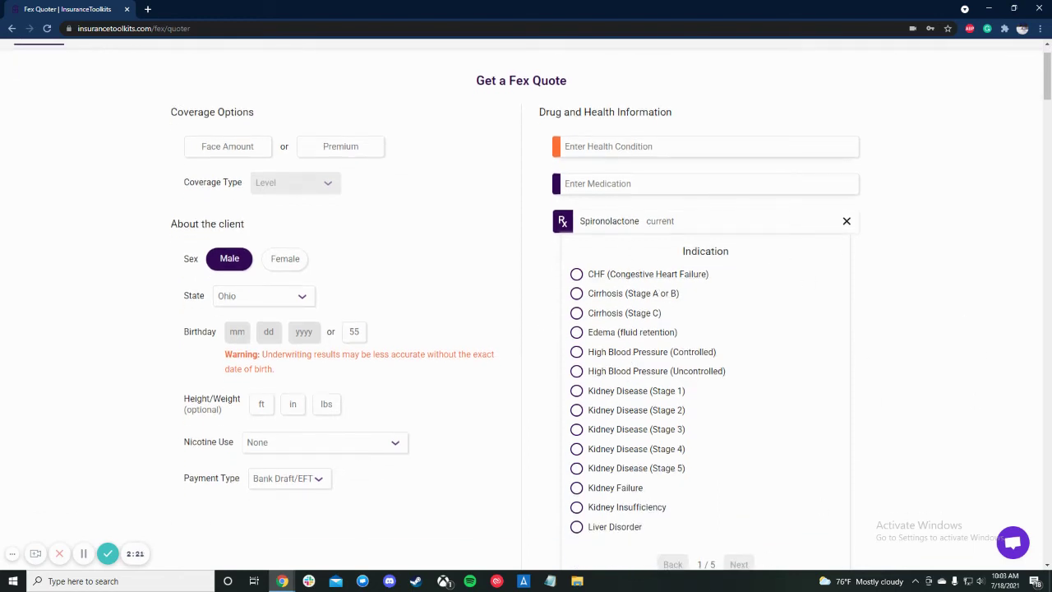
click(662, 352)
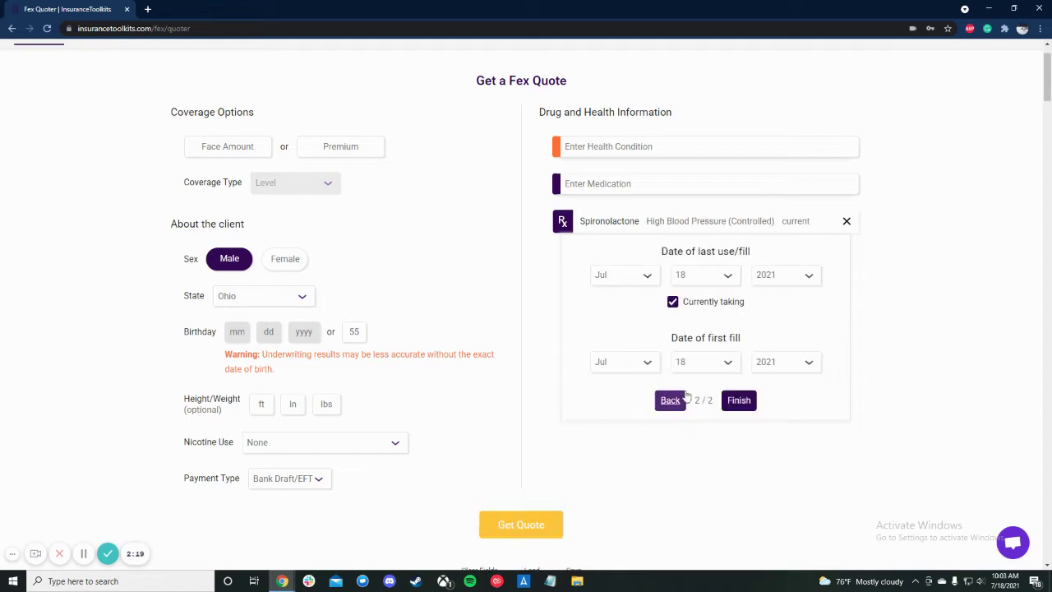
click(738, 401)
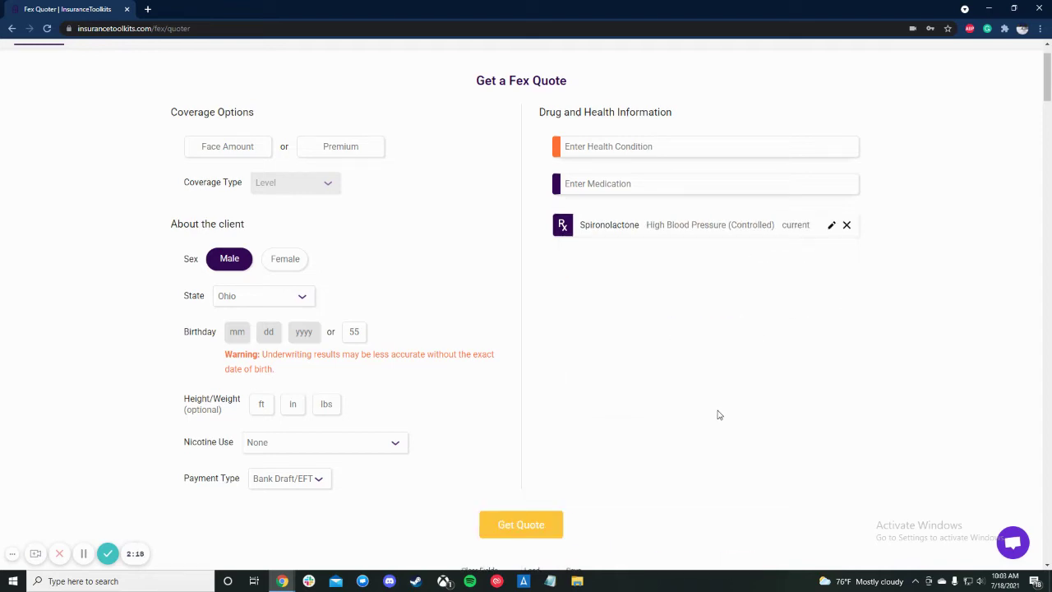
click(514, 523)
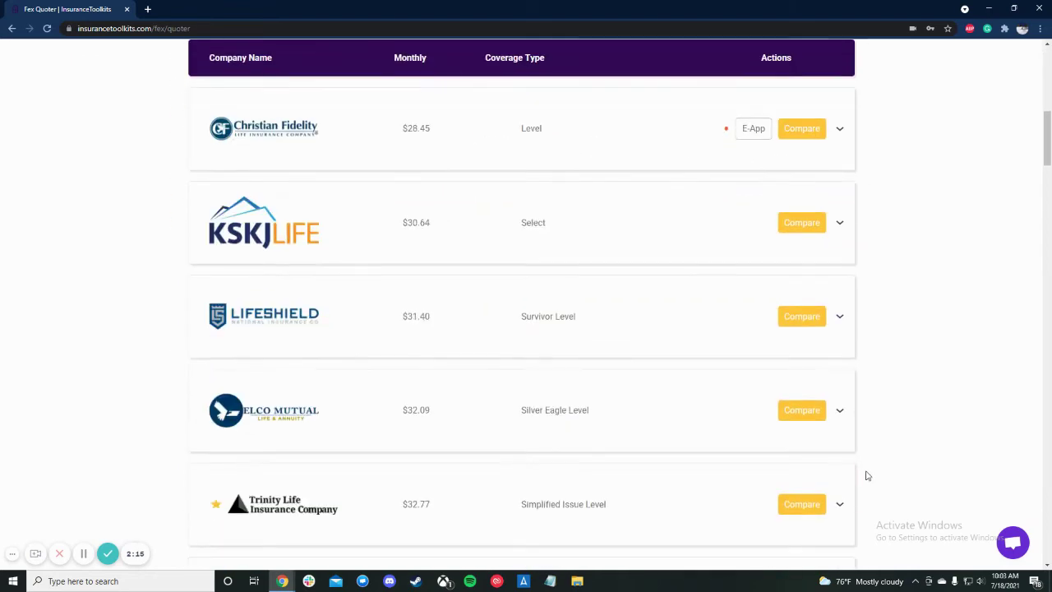
Step: Check the underwriting warnings on the marked quotes, including Christian Fidelity, GCU, Oxford and Sentinel Security Life
mouse_move(728, 130)
scroll(723, 135, down, 4)
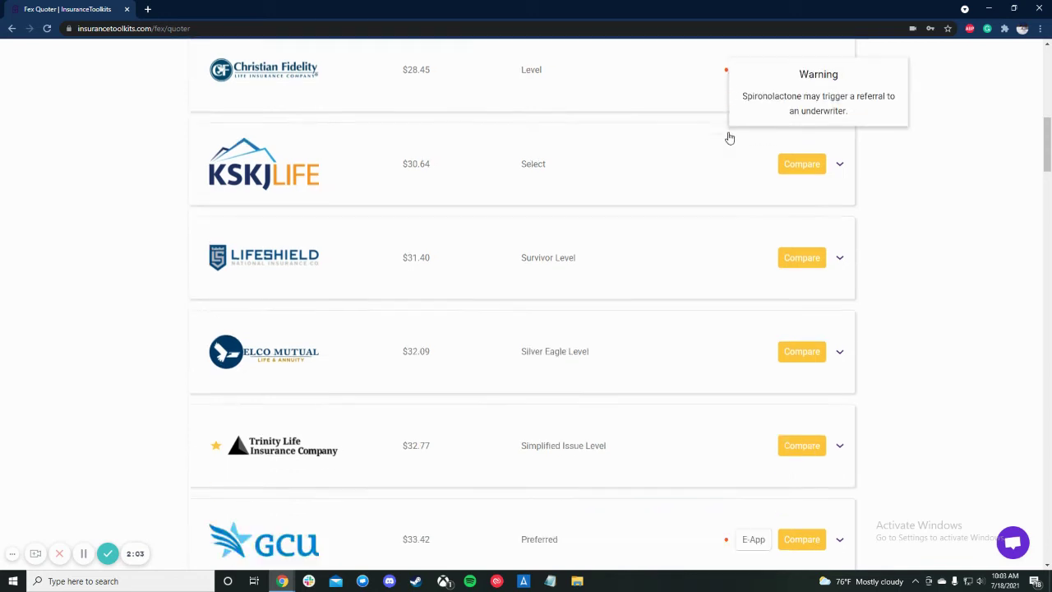
mouse_move(727, 270)
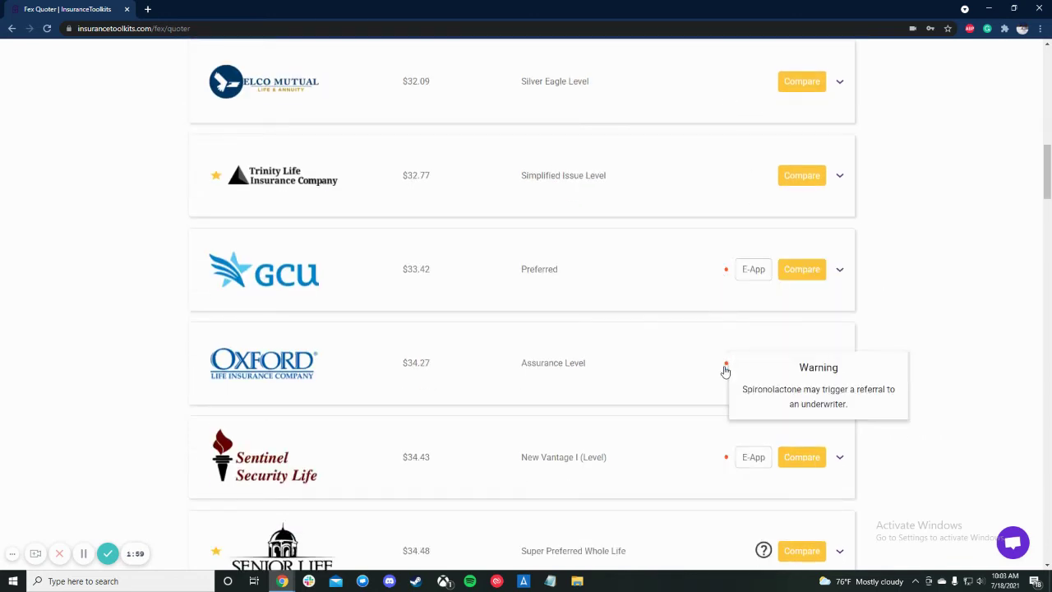
mouse_move(727, 458)
scroll(727, 458, down, 2)
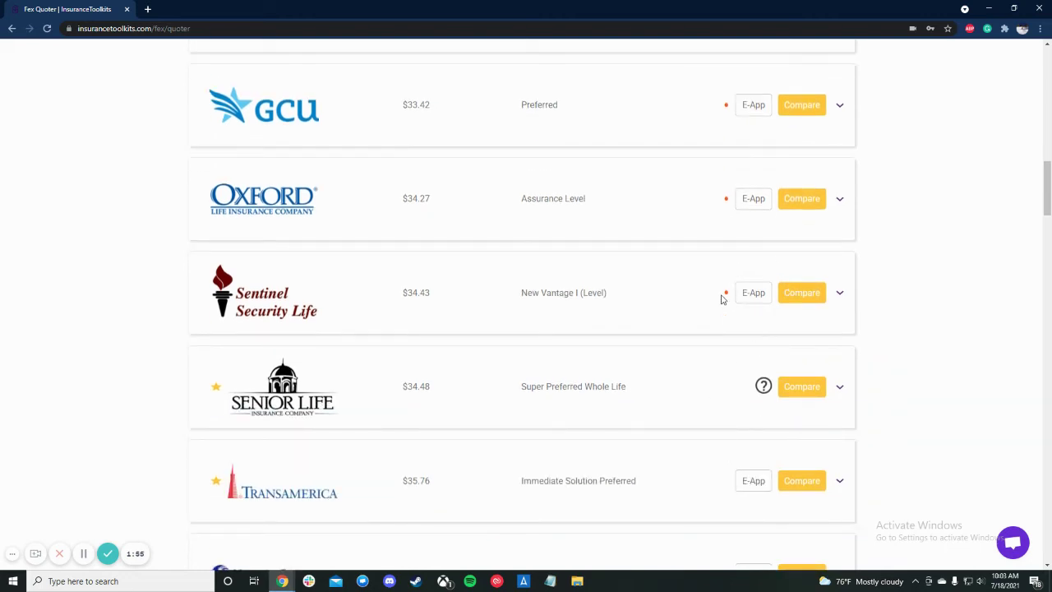
Step: Check the explanation for the Senior Life Super Preferred Whole Life quote
mouse_move(726, 297)
scroll(707, 312, down, 2)
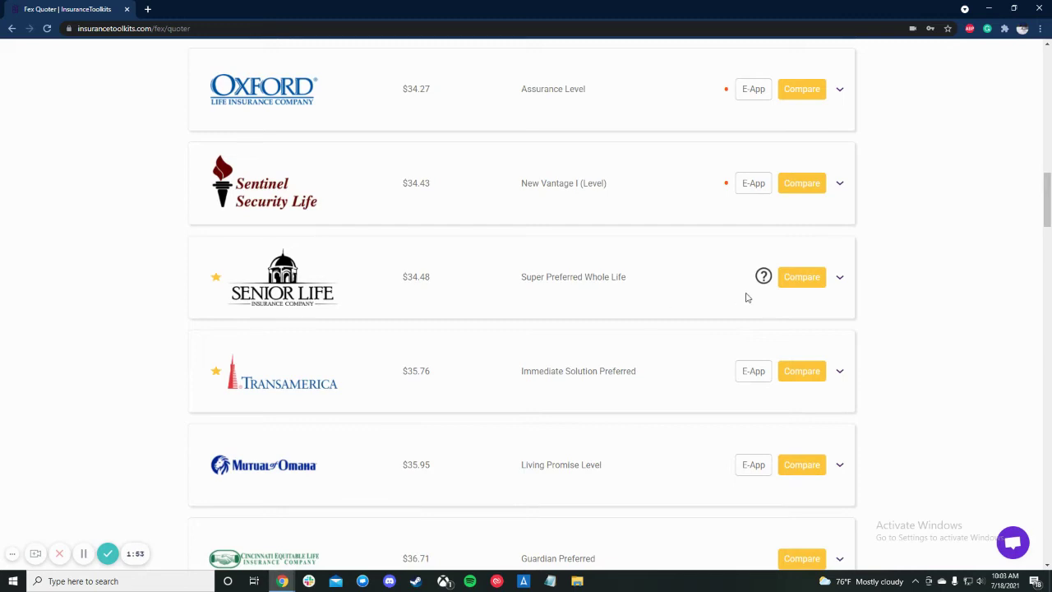
mouse_move(764, 277)
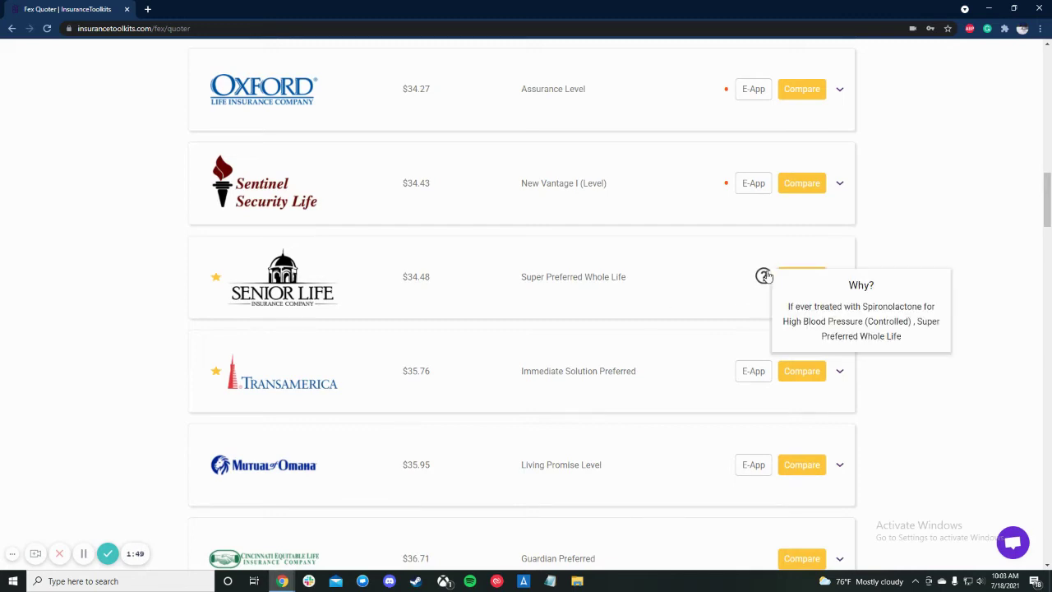
Step: Add the health condition Atrial Fibrillation (AFIB) with the default dates, answer No to being controlled with medication, and request the quote
scroll(764, 275, up, 15)
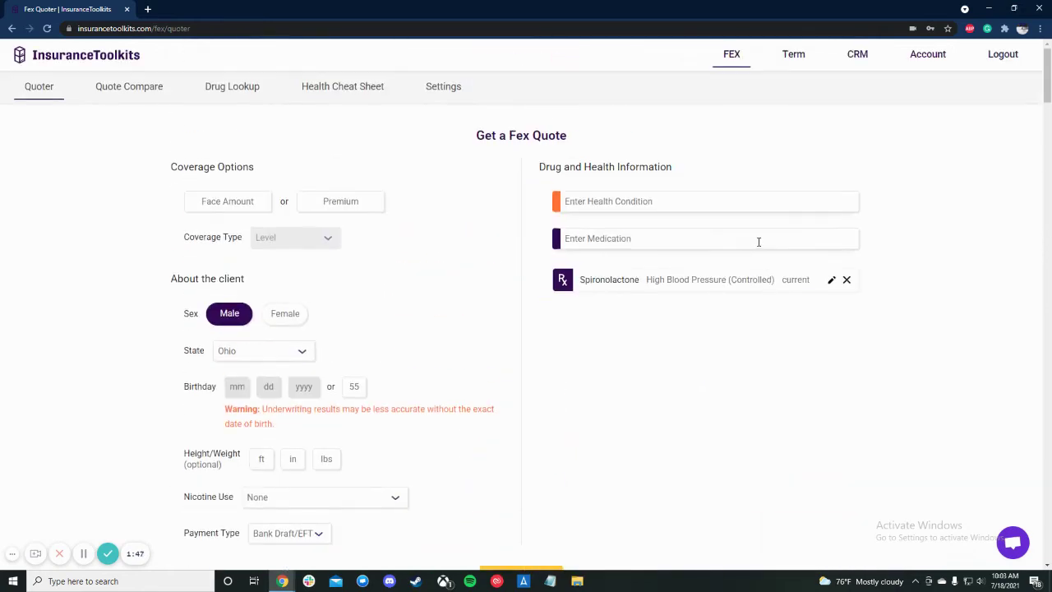
text(afib)
click(634, 238)
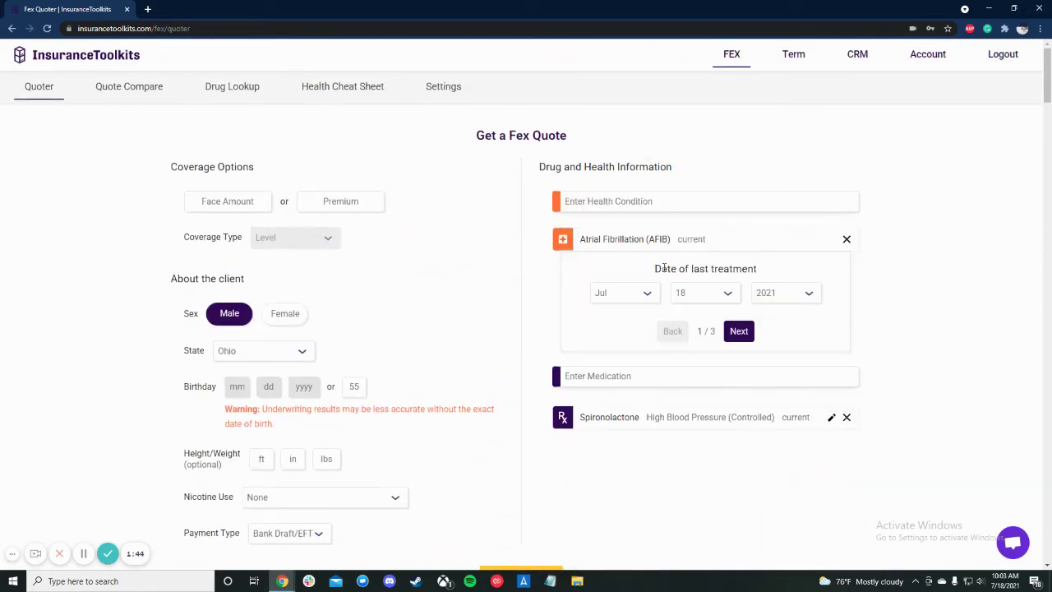
click(731, 333)
click(731, 332)
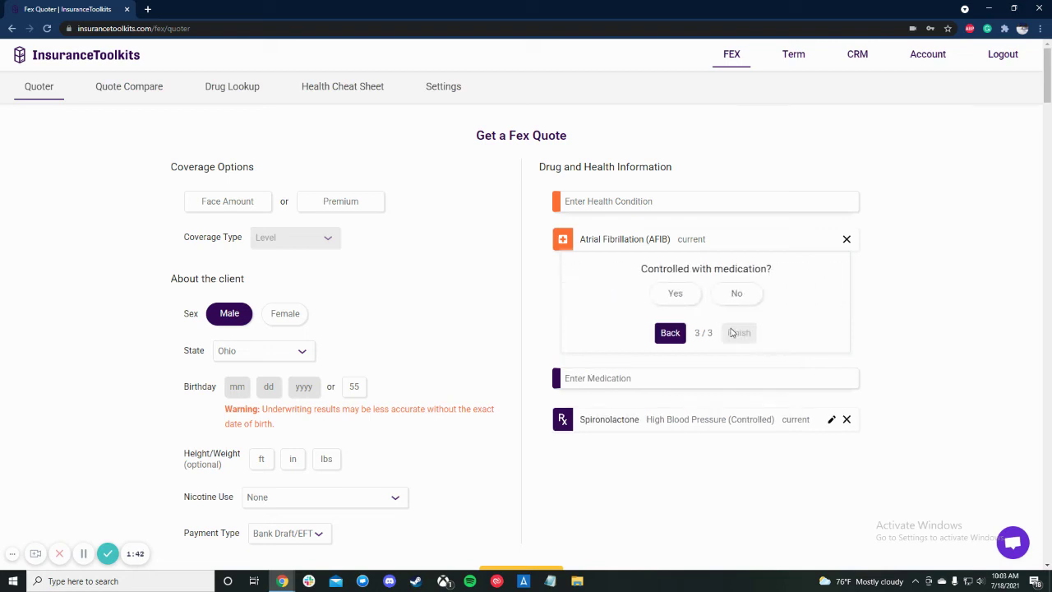
click(733, 294)
scroll(506, 456, down, 2)
click(510, 466)
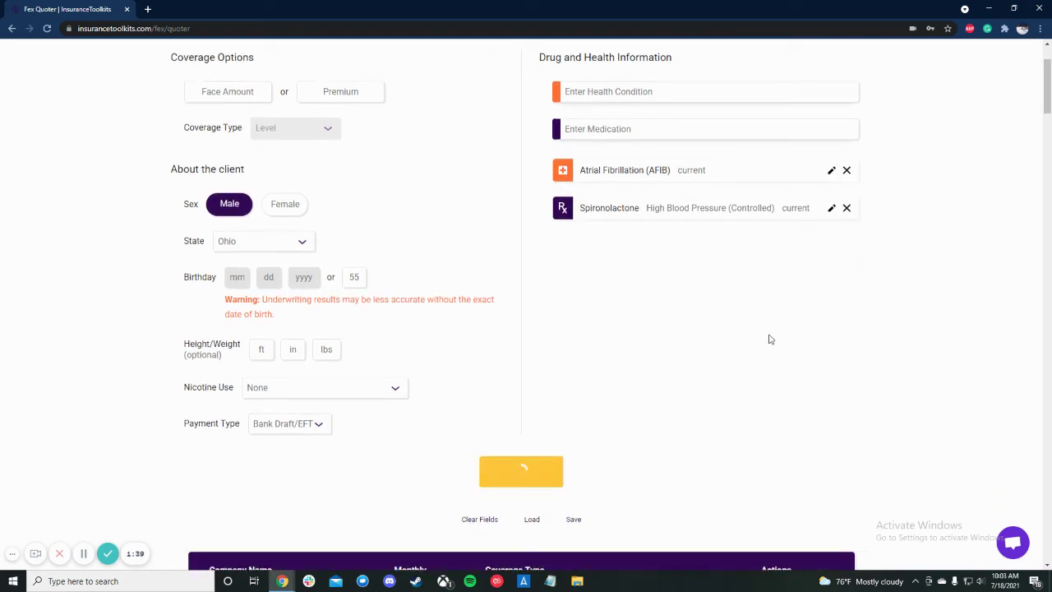
Step: Check the reason behind the KSKJ Life quote and review why the carriers at the end of the results are excluded
mouse_move(762, 421)
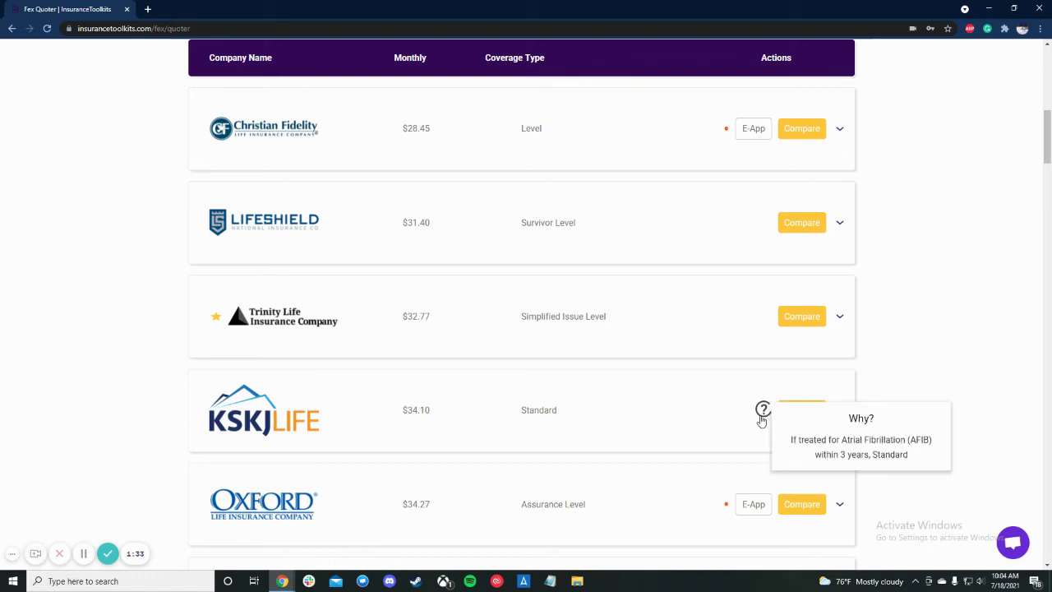
scroll(762, 420, down, 20)
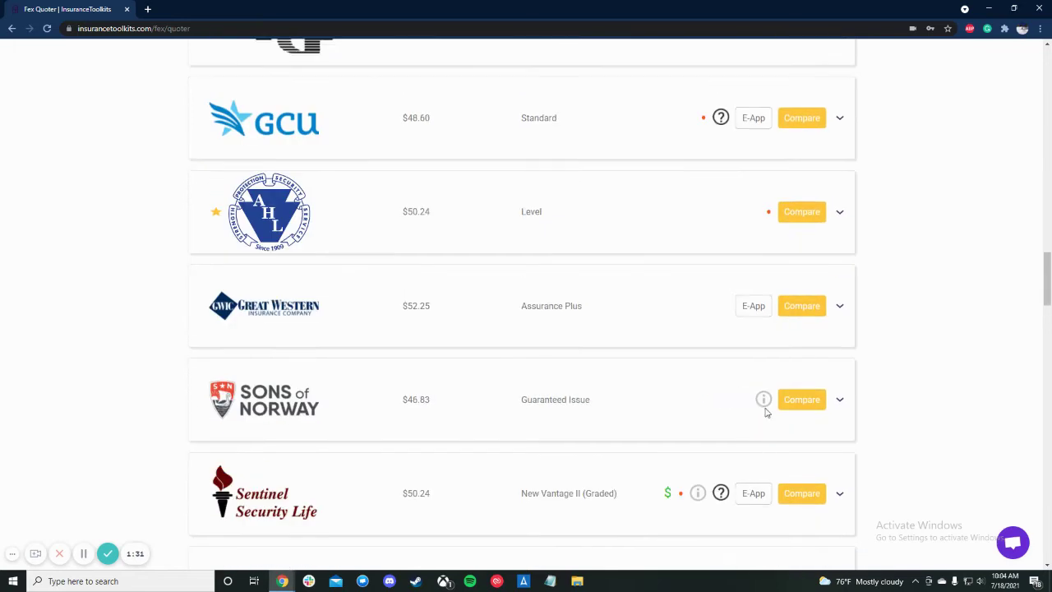
scroll(781, 369, down, 6)
scroll(790, 351, down, 5)
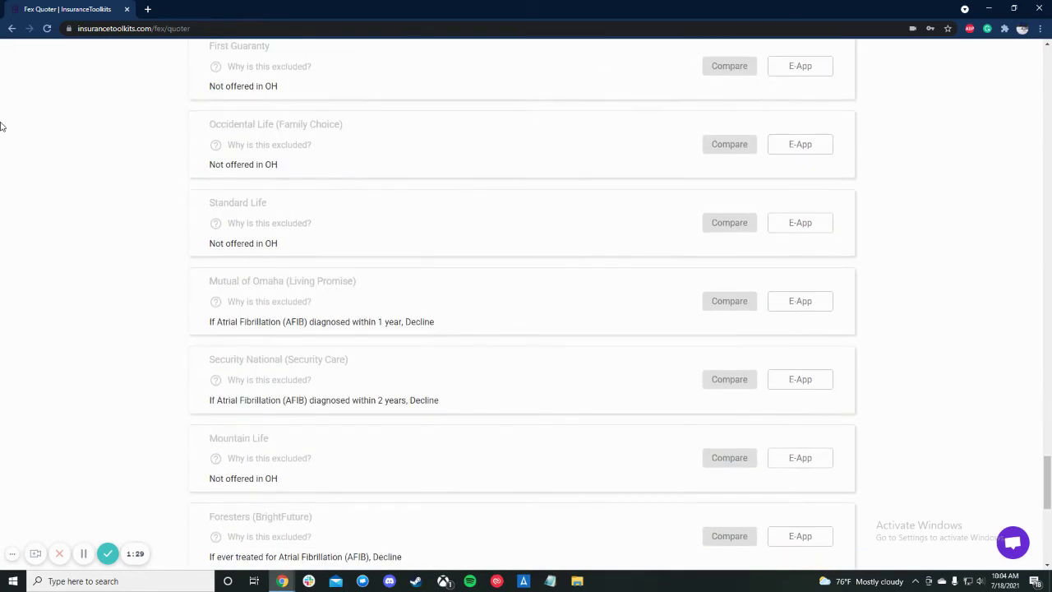
Step: Examine the markers and explanations on the Senior Life Easy Issue, United Home Life EIWL and AIG Guaranteed Issue quotes
scroll(355, 381, up, 11)
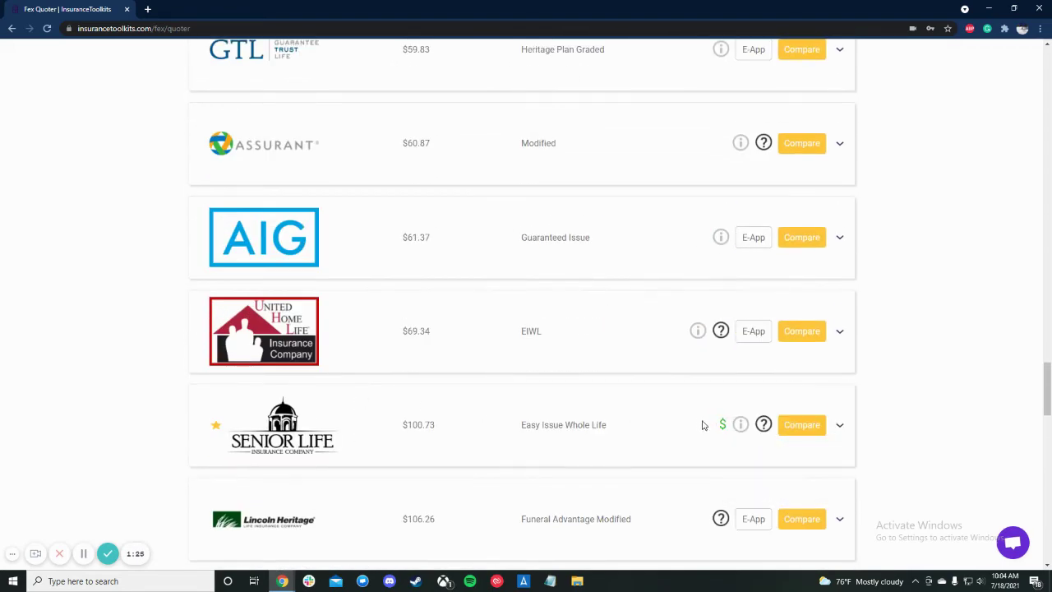
scroll(702, 423, down, 1)
mouse_move(723, 316)
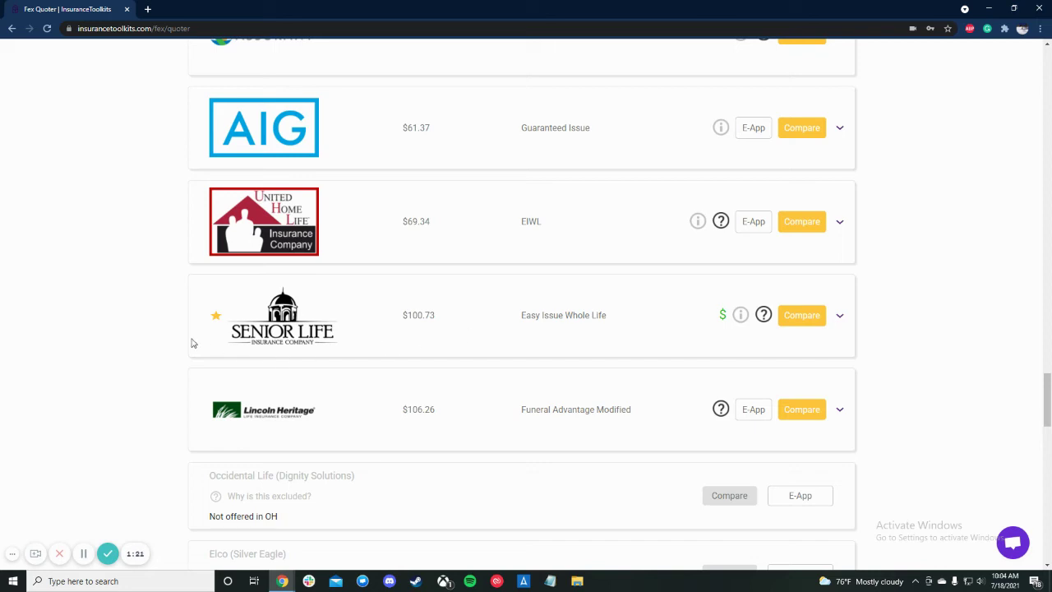
mouse_move(216, 316)
mouse_move(697, 222)
mouse_move(720, 128)
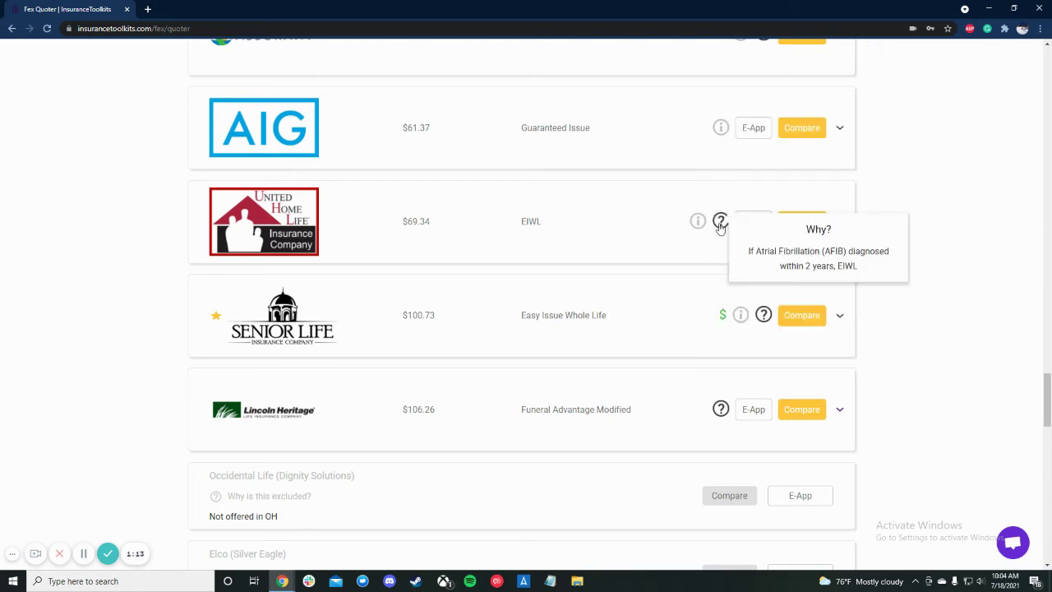
Step: Expand the Christian Fidelity quote, view its client form for pushing to the CRM, and close the form without saving
scroll(686, 350, up, 20)
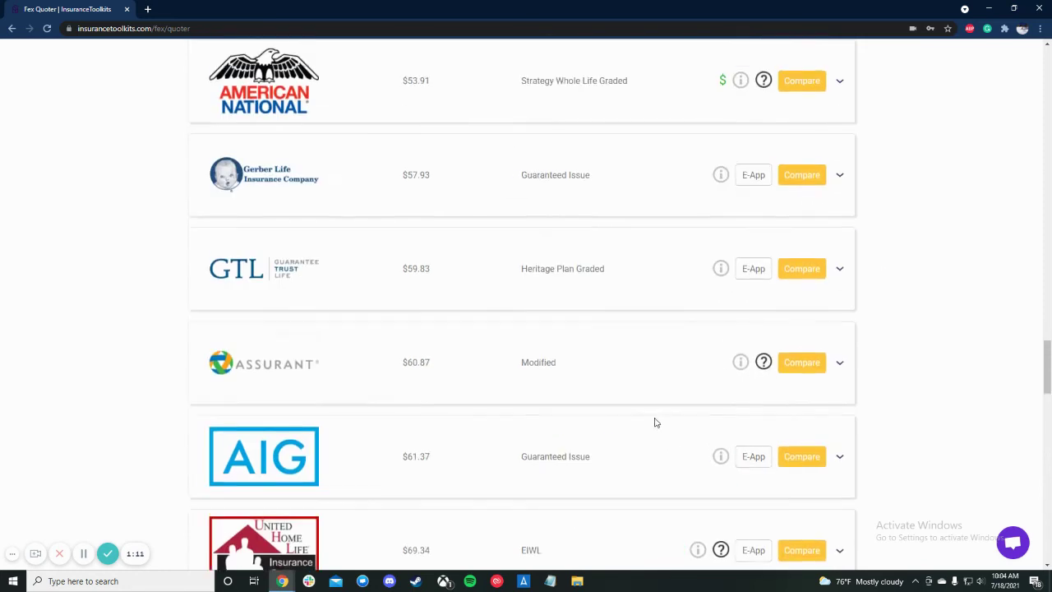
scroll(649, 485, up, 5)
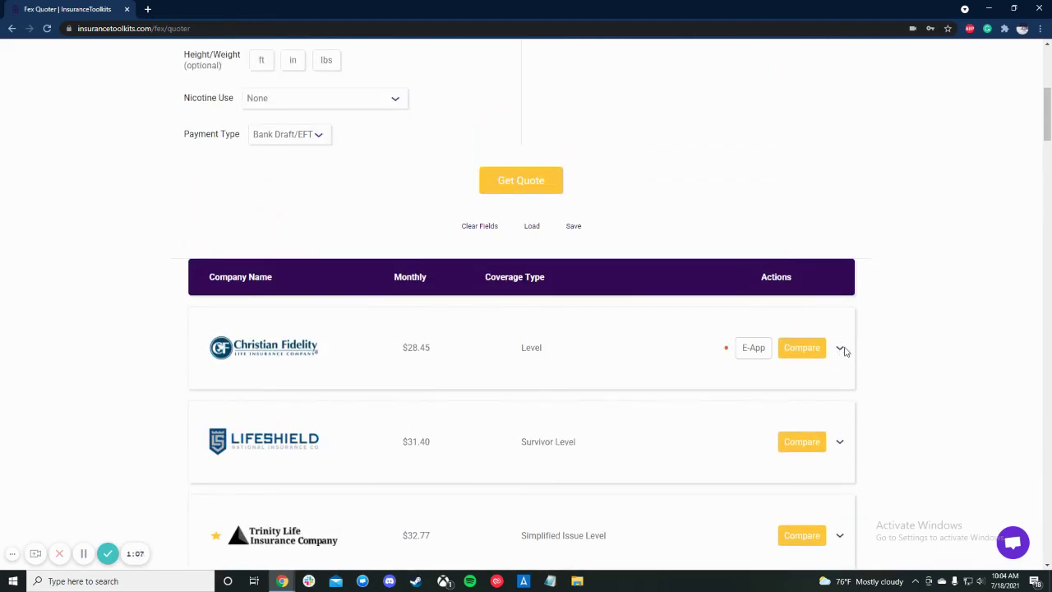
click(839, 347)
scroll(865, 337, down, 1)
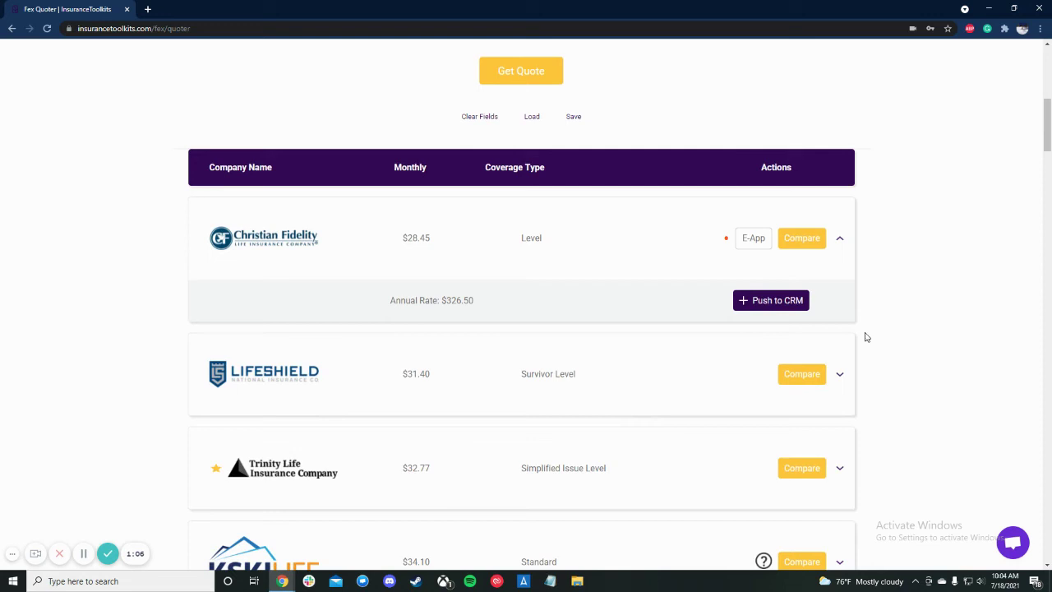
click(740, 301)
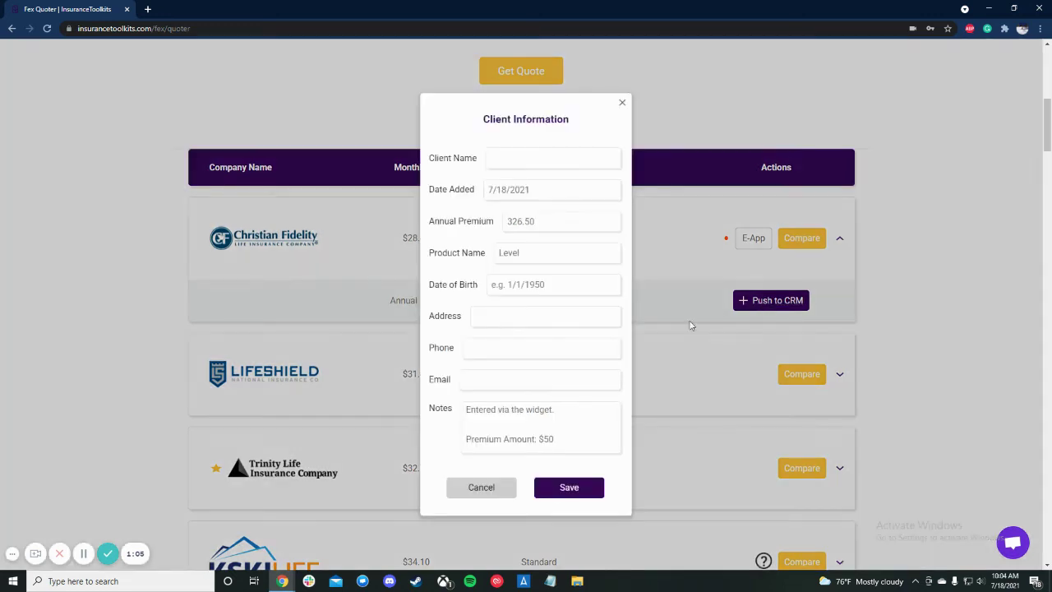
click(621, 104)
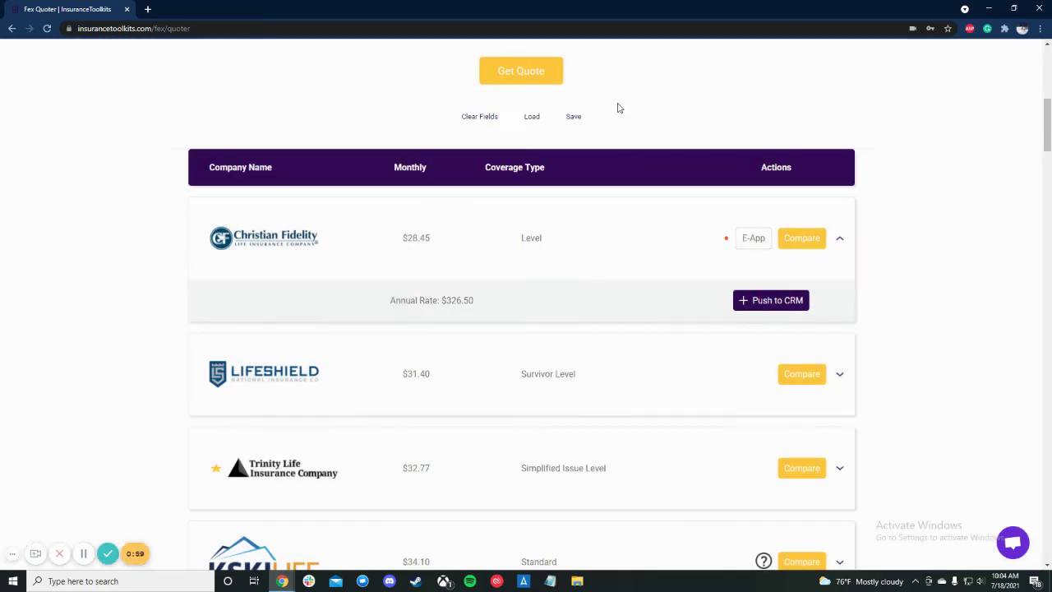
Step: Request the quote again with the same client details and collapse the Christian Fidelity quote's details
scroll(735, 272, up, 1)
scroll(723, 280, up, 6)
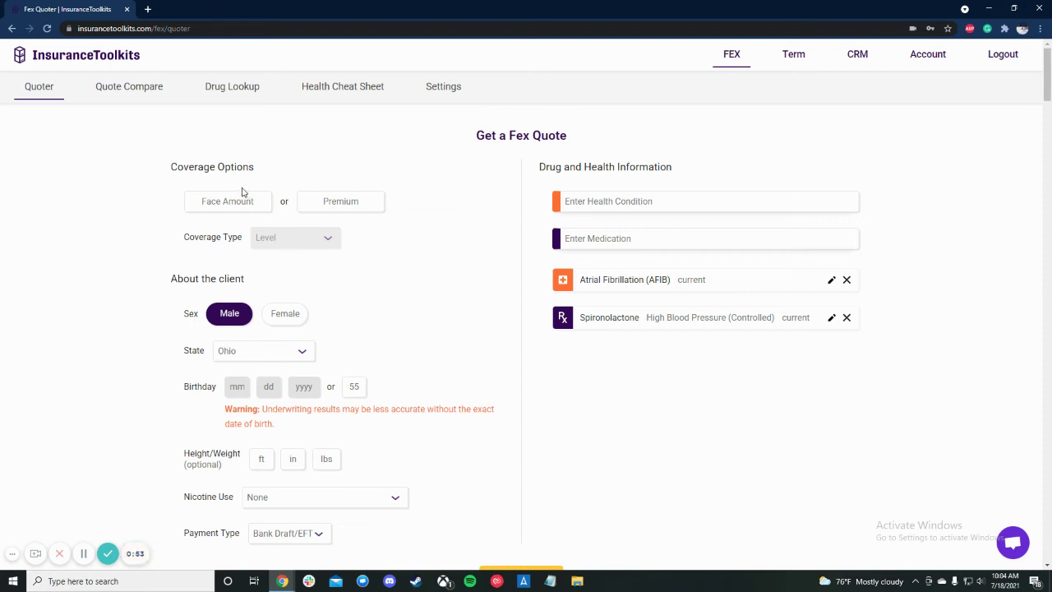
scroll(263, 254, down, 1)
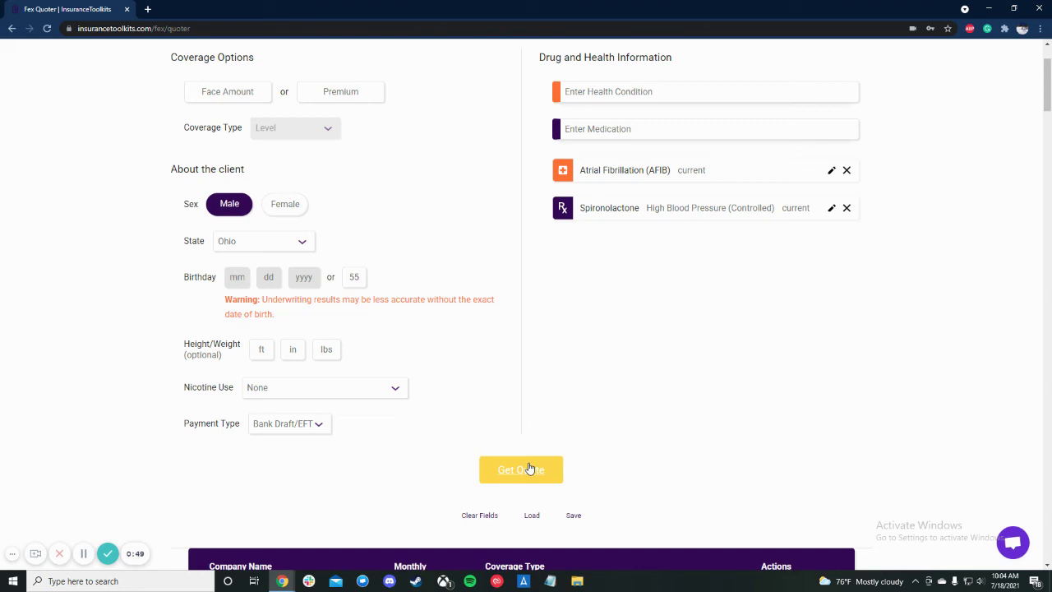
click(529, 469)
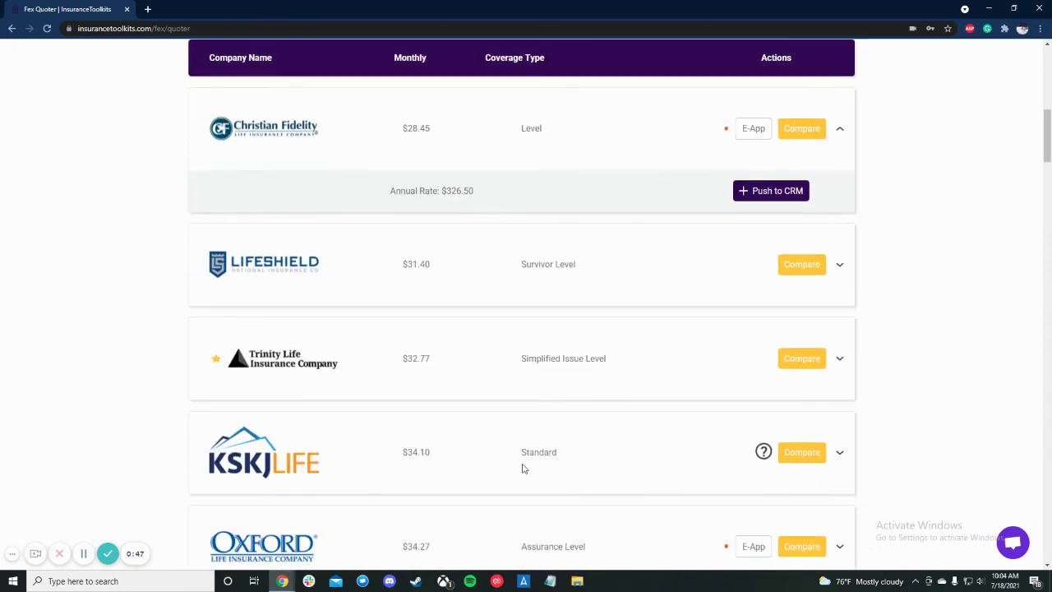
click(839, 129)
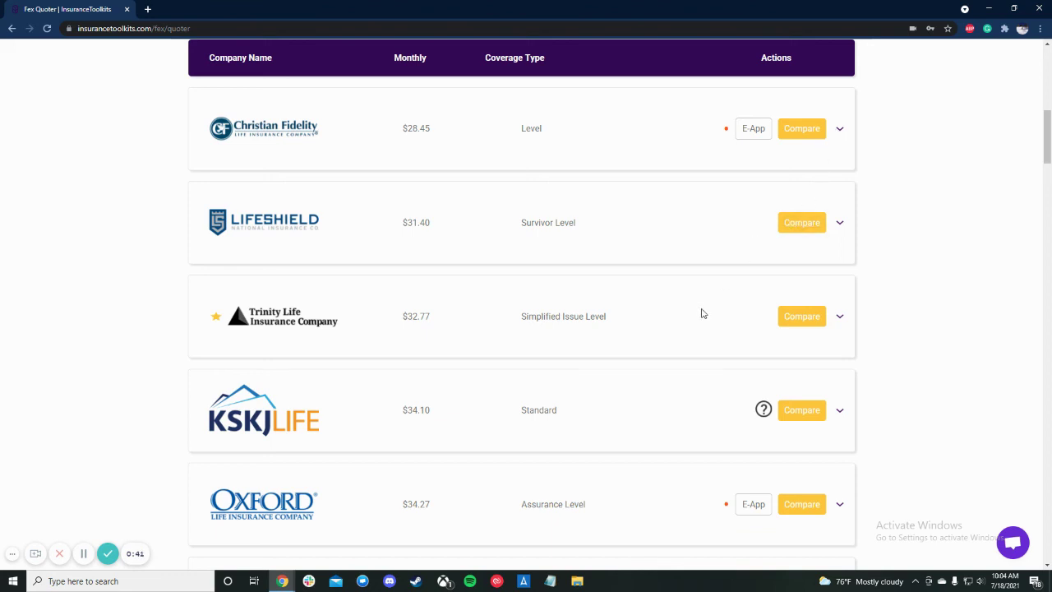
Step: Compare Trinity Life level quotes for face amounts of 10,000, 15,000 and 20,000
click(795, 317)
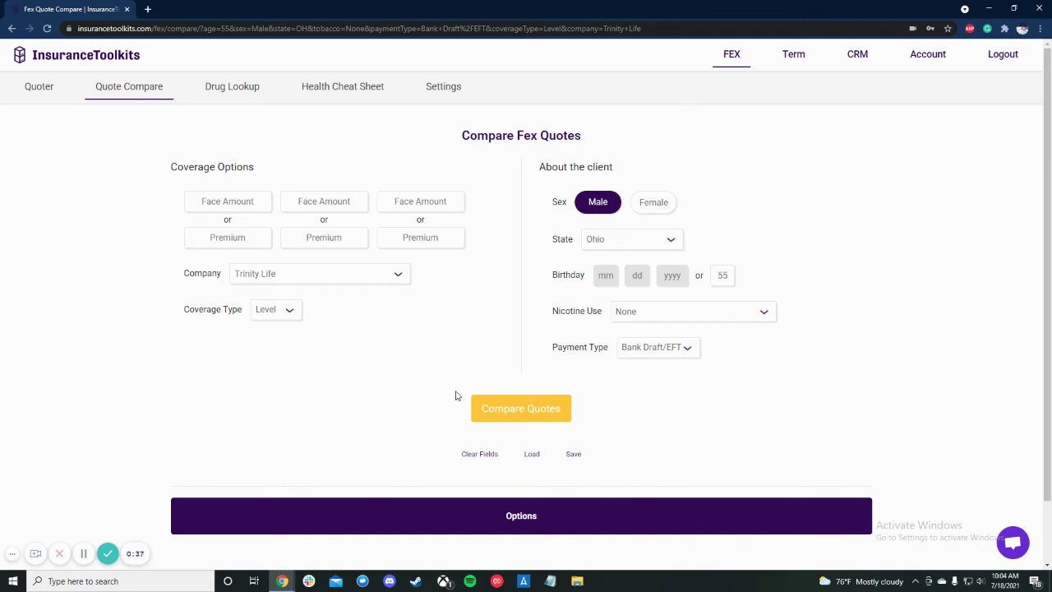
click(235, 197)
text(100000)
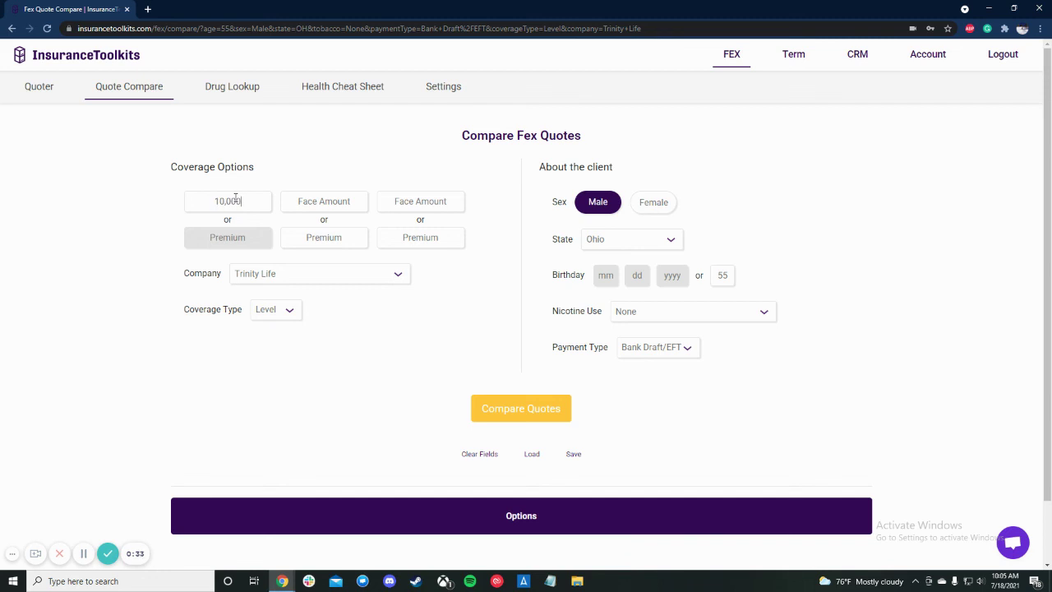
text(150000)
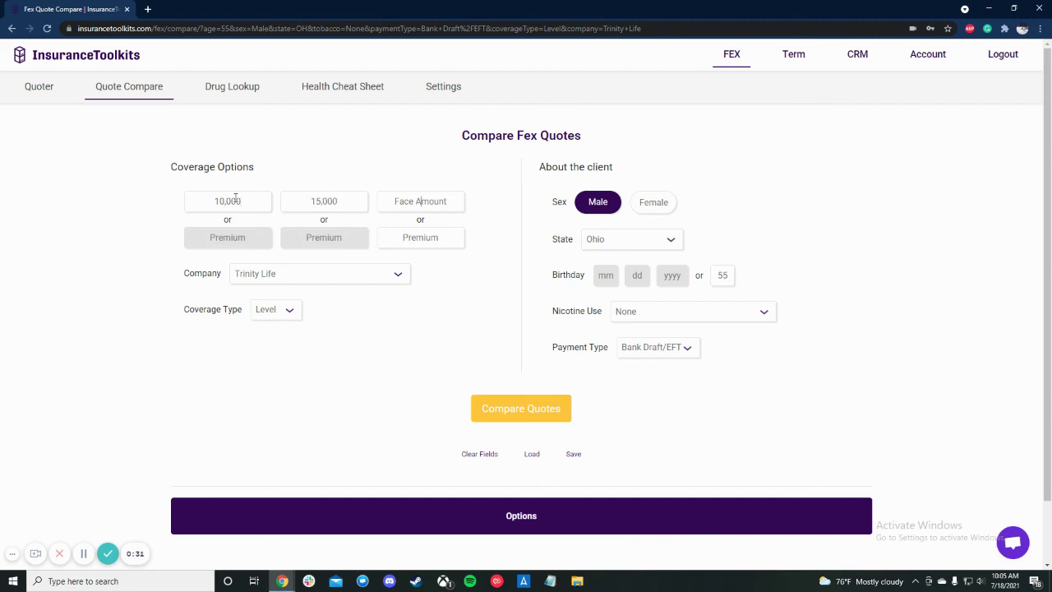
text(200000)
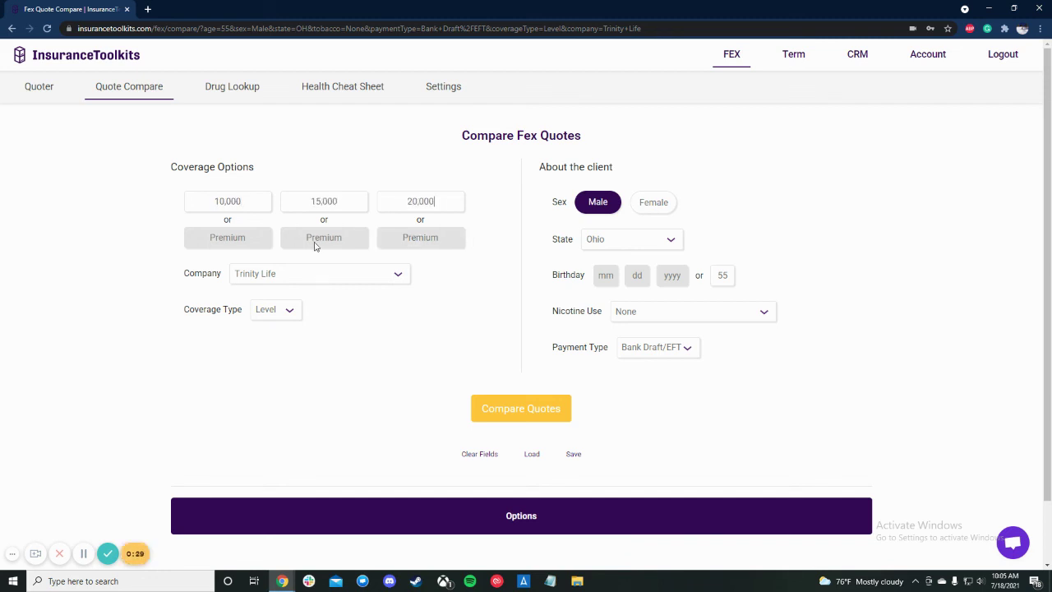
click(519, 411)
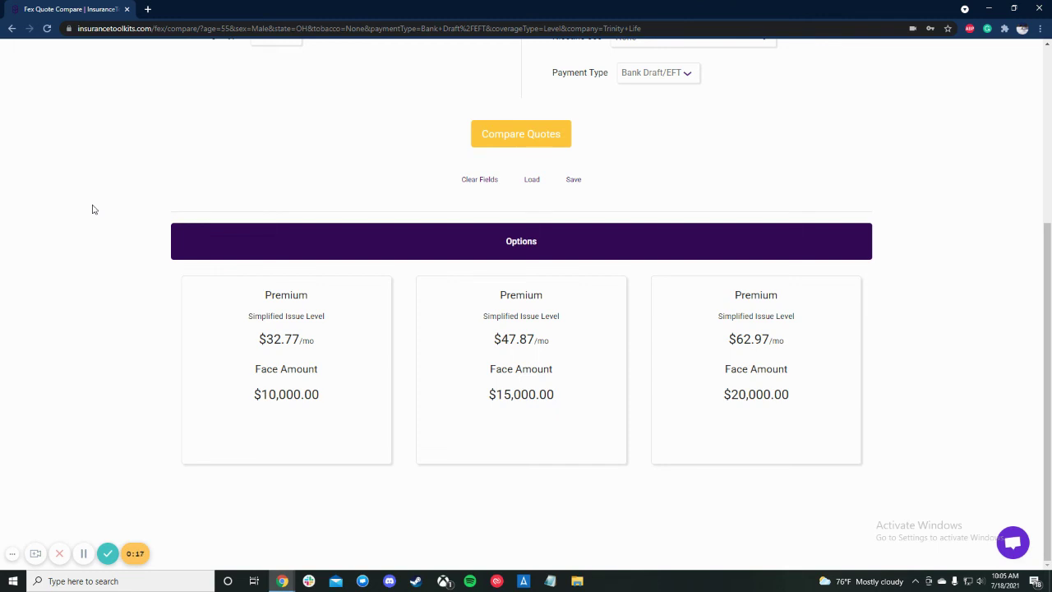
scroll(115, 239, up, 3)
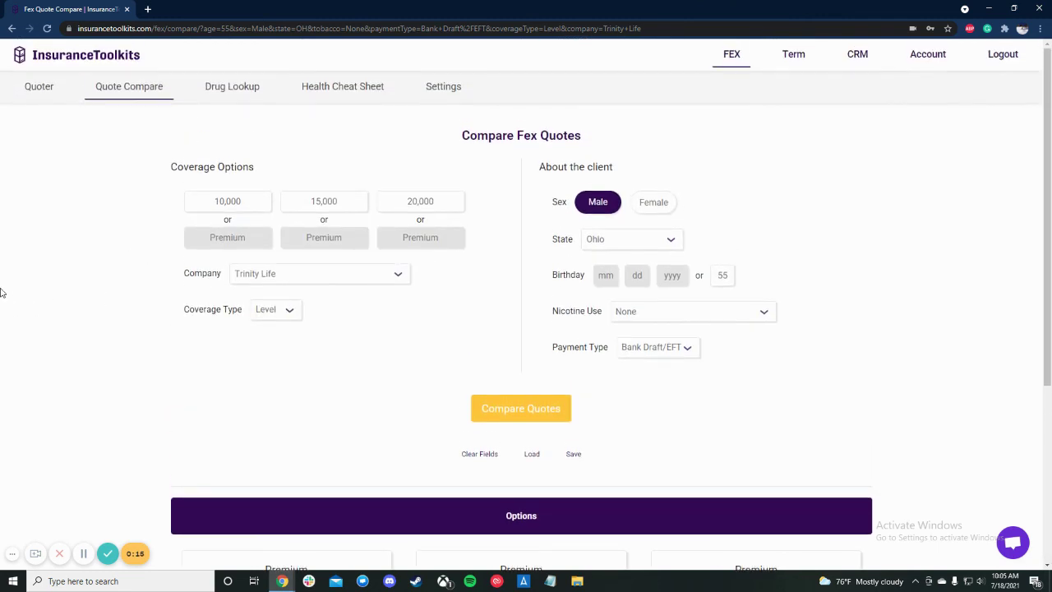